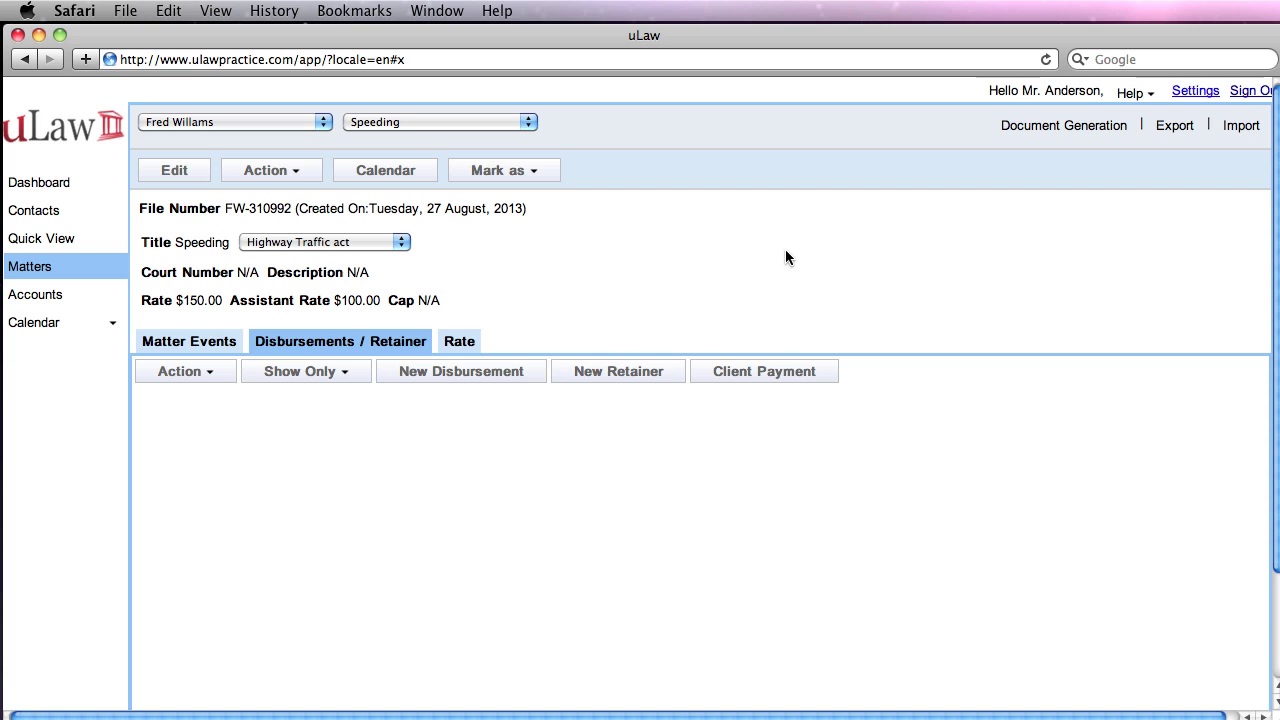
Step: Record a new $500 retainer paid by cheque number 67
click(632, 369)
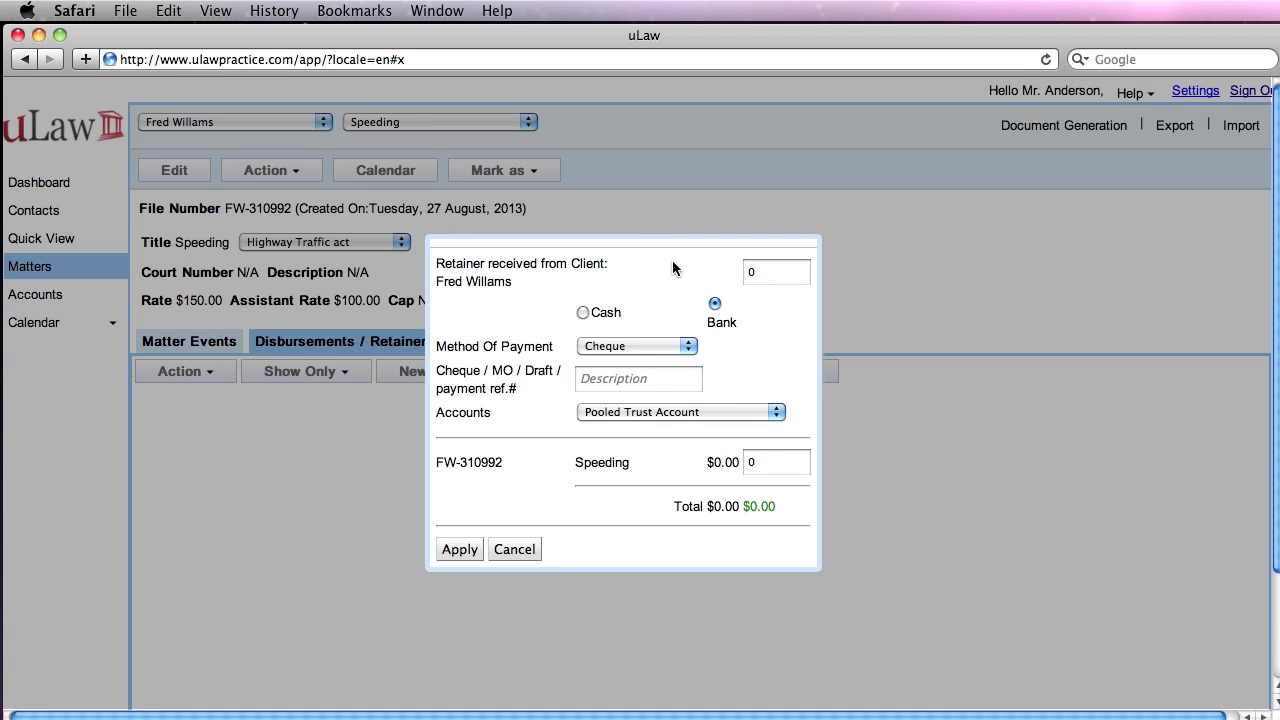
click(750, 272)
text(5)
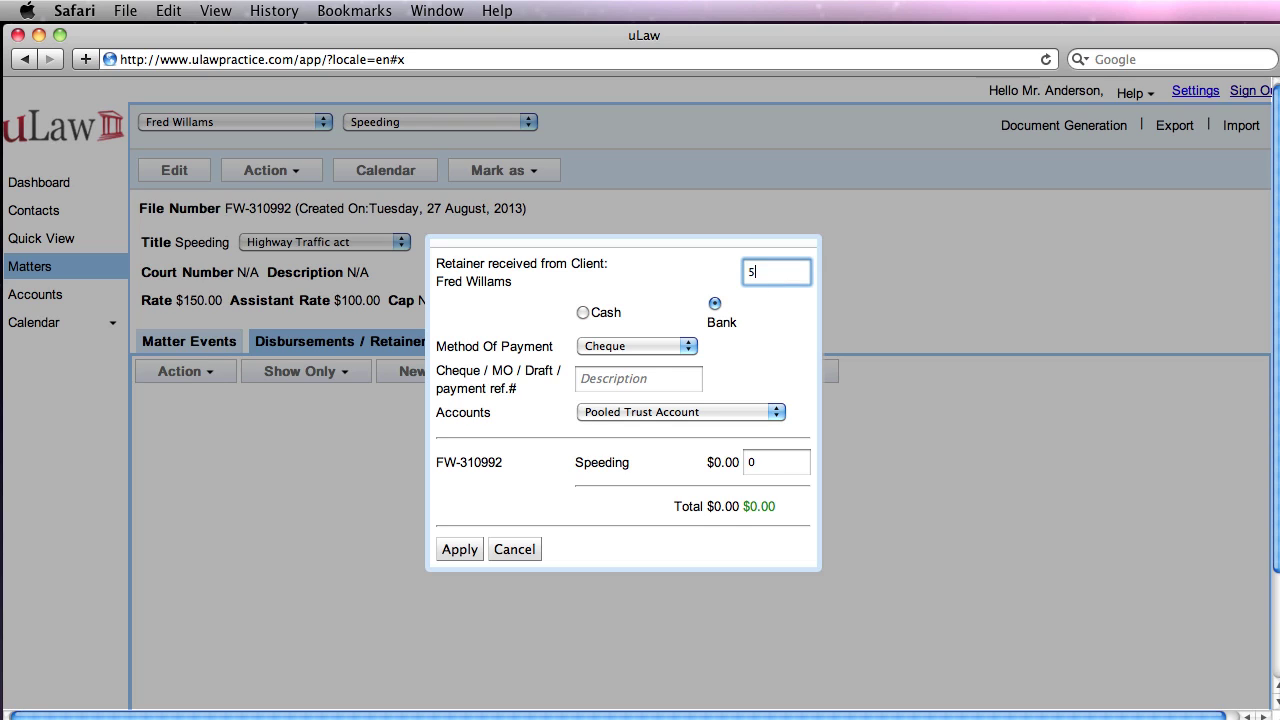
text(00)
click(652, 372)
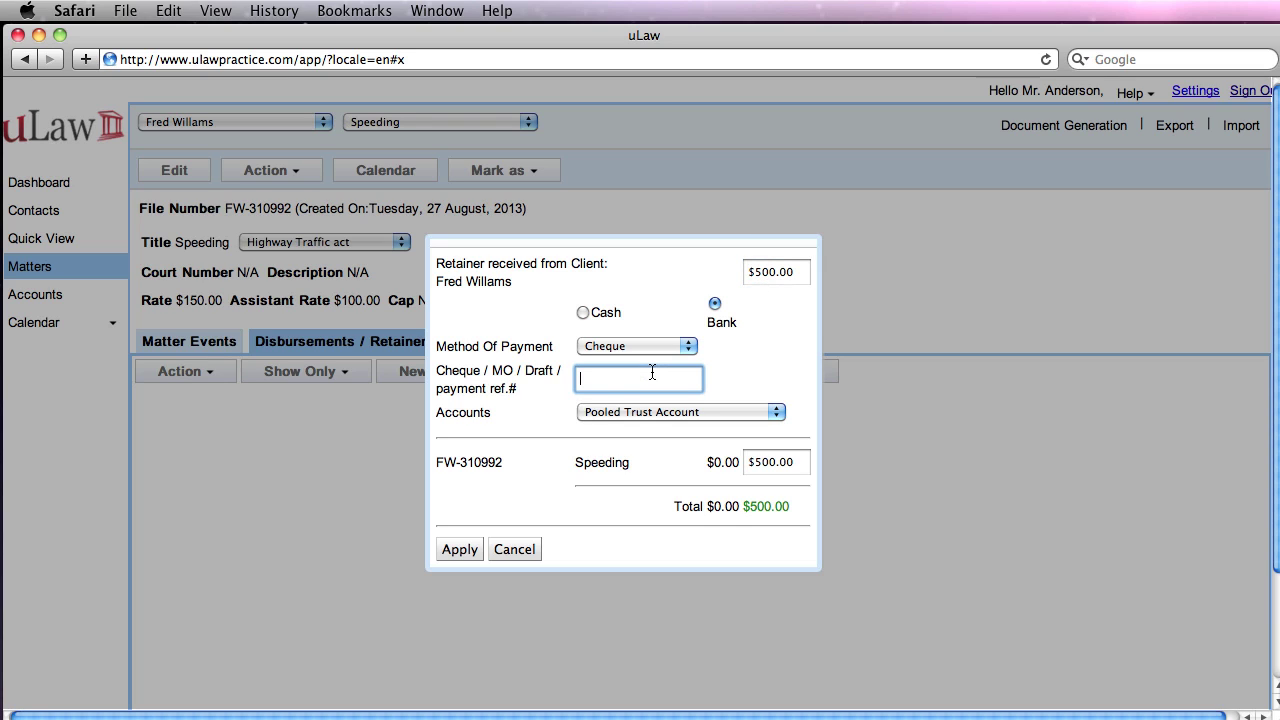
text(67)
click(452, 549)
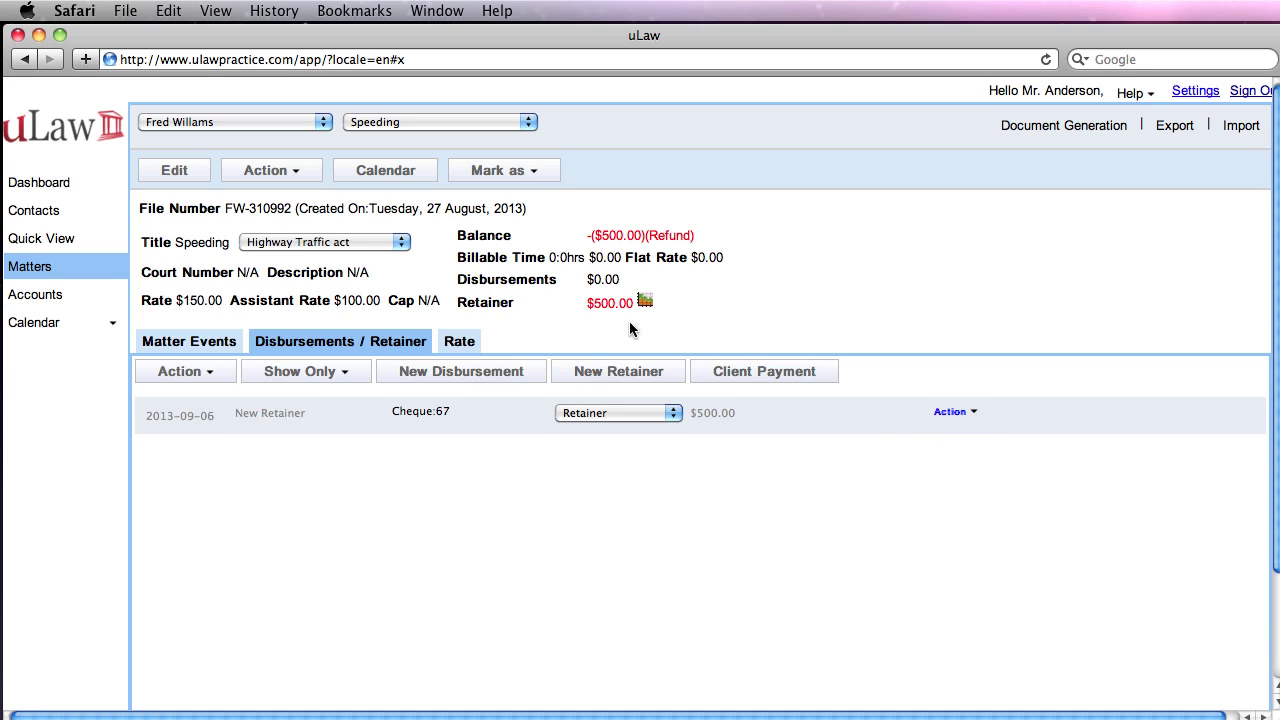
Step: Change the cheque 67 retainer amount to $520, unlocking the entry to apply it
click(967, 421)
click(967, 420)
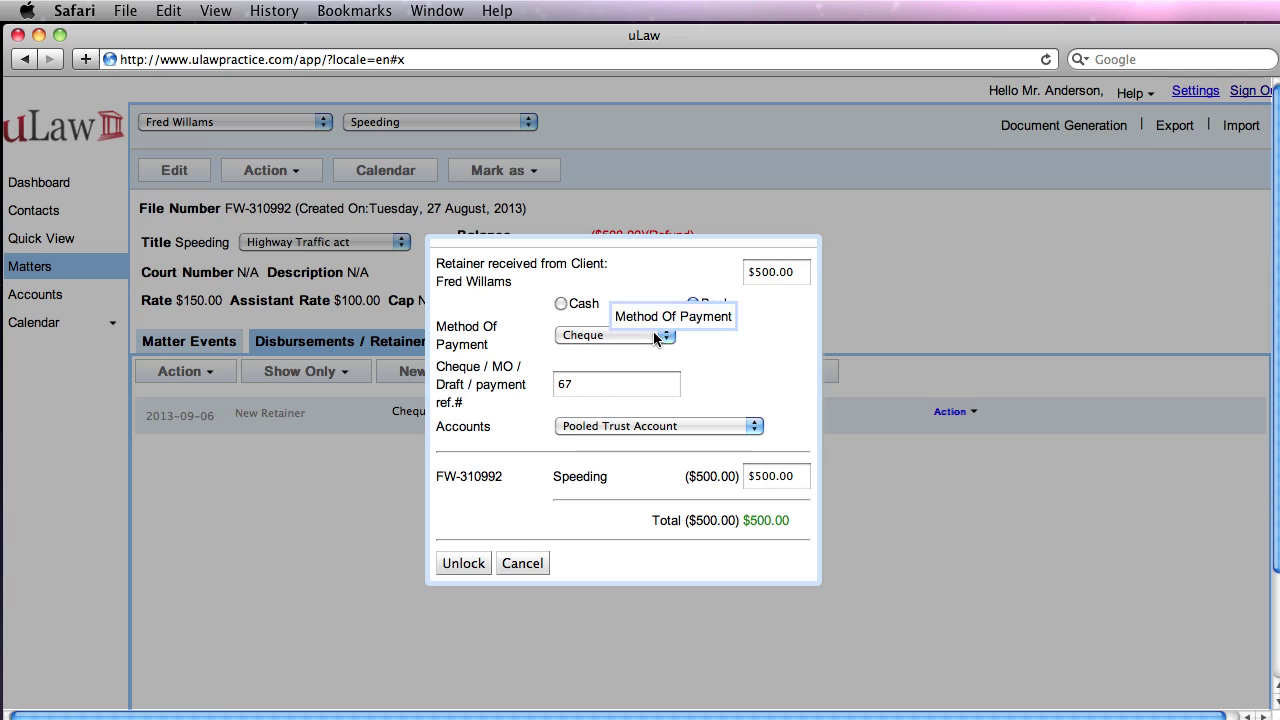
click(769, 272)
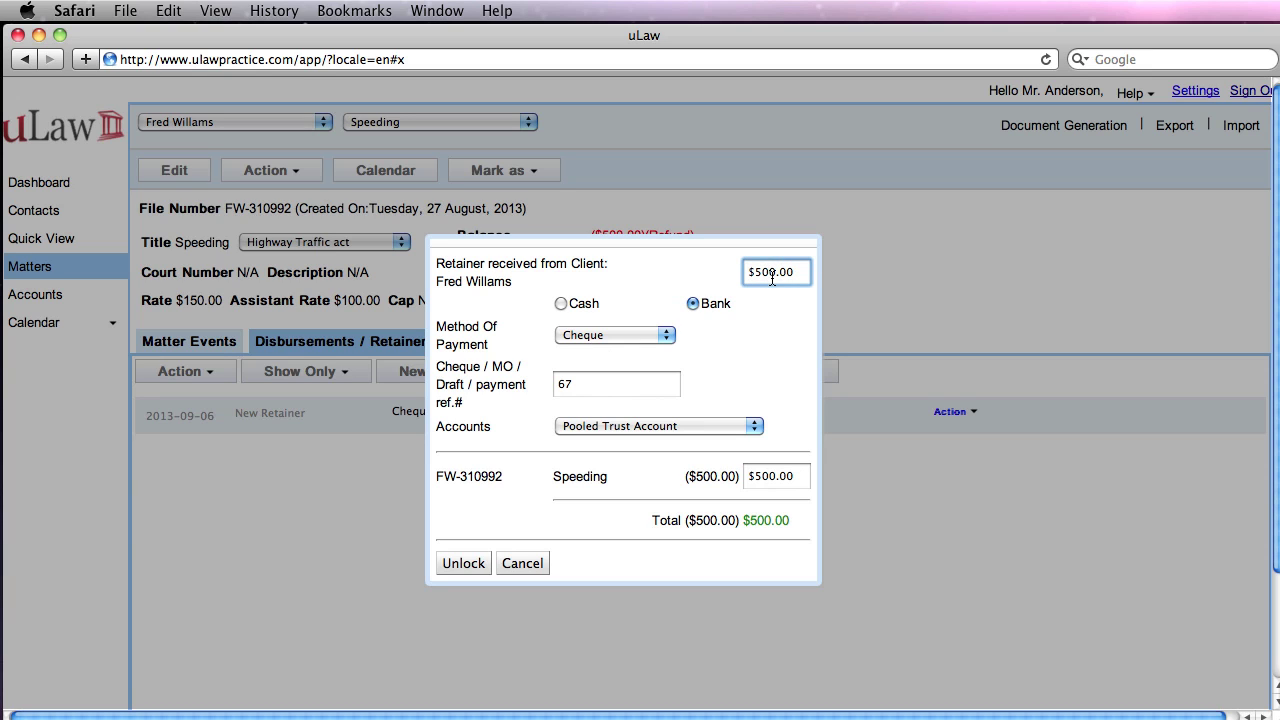
key(BackSpace)
text(2)
click(463, 565)
click(472, 346)
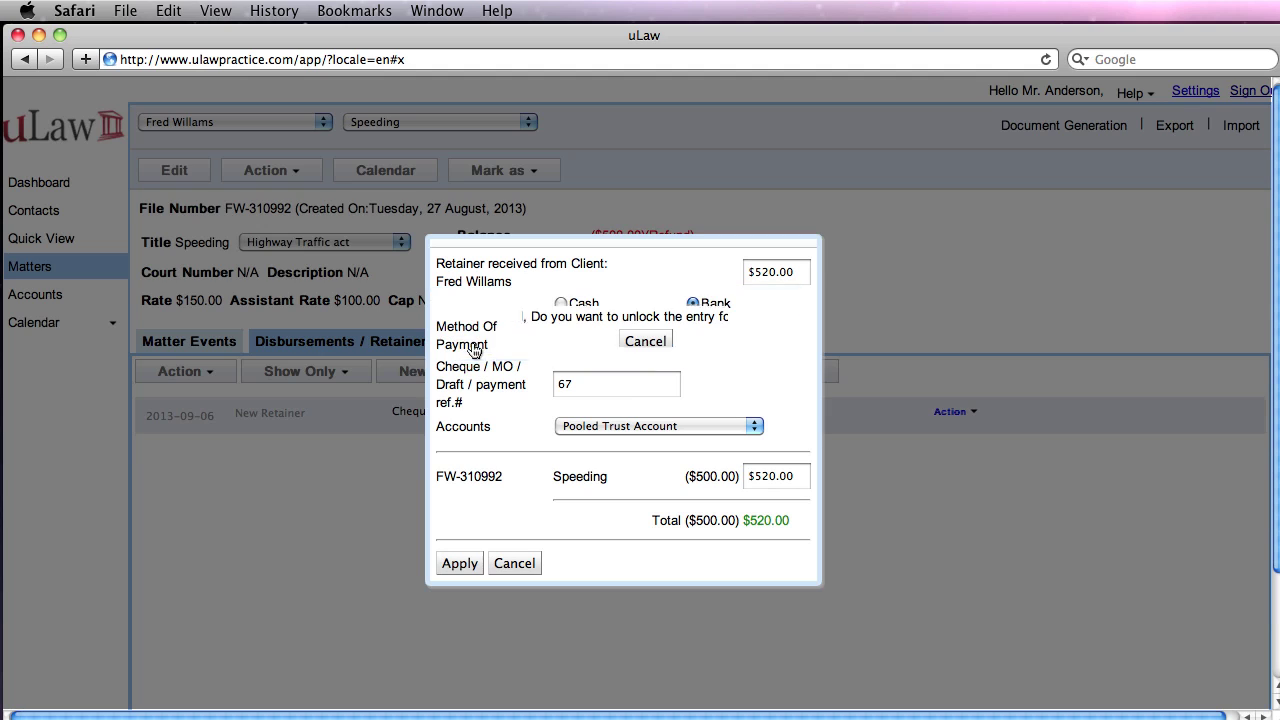
click(460, 563)
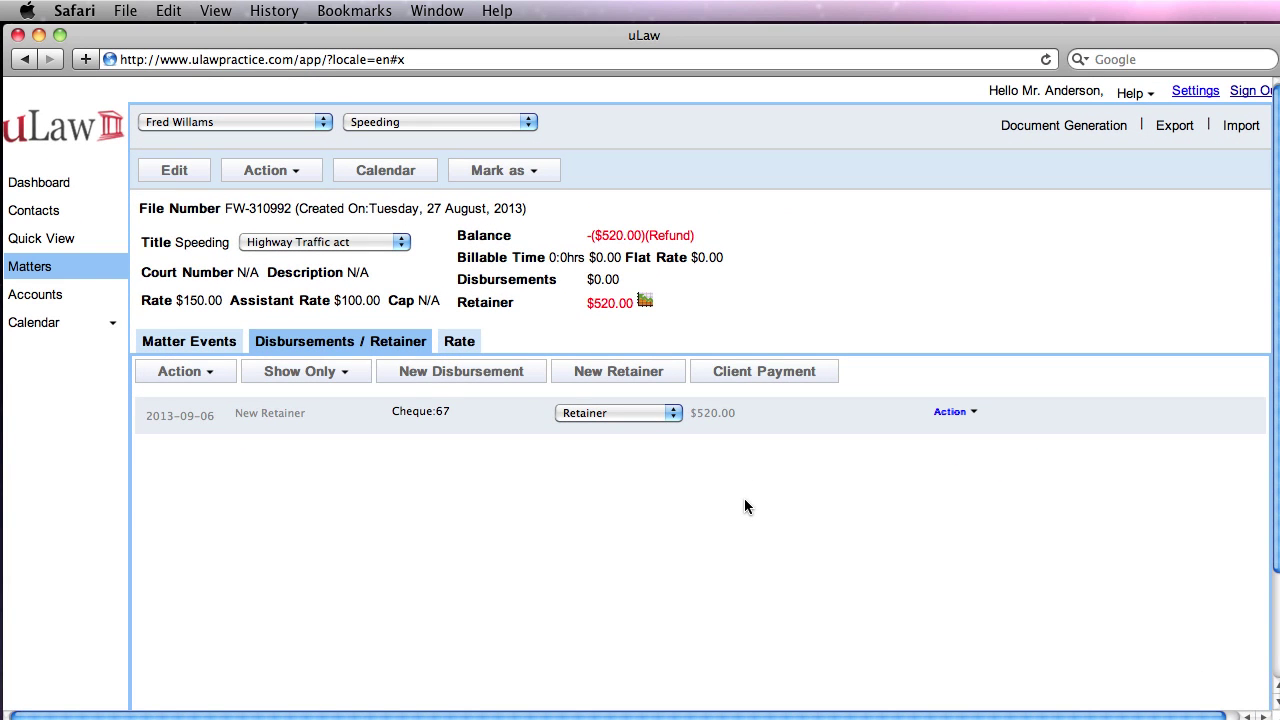
Step: Log a Fax disbursement of 6 units at $1.50 each
click(439, 373)
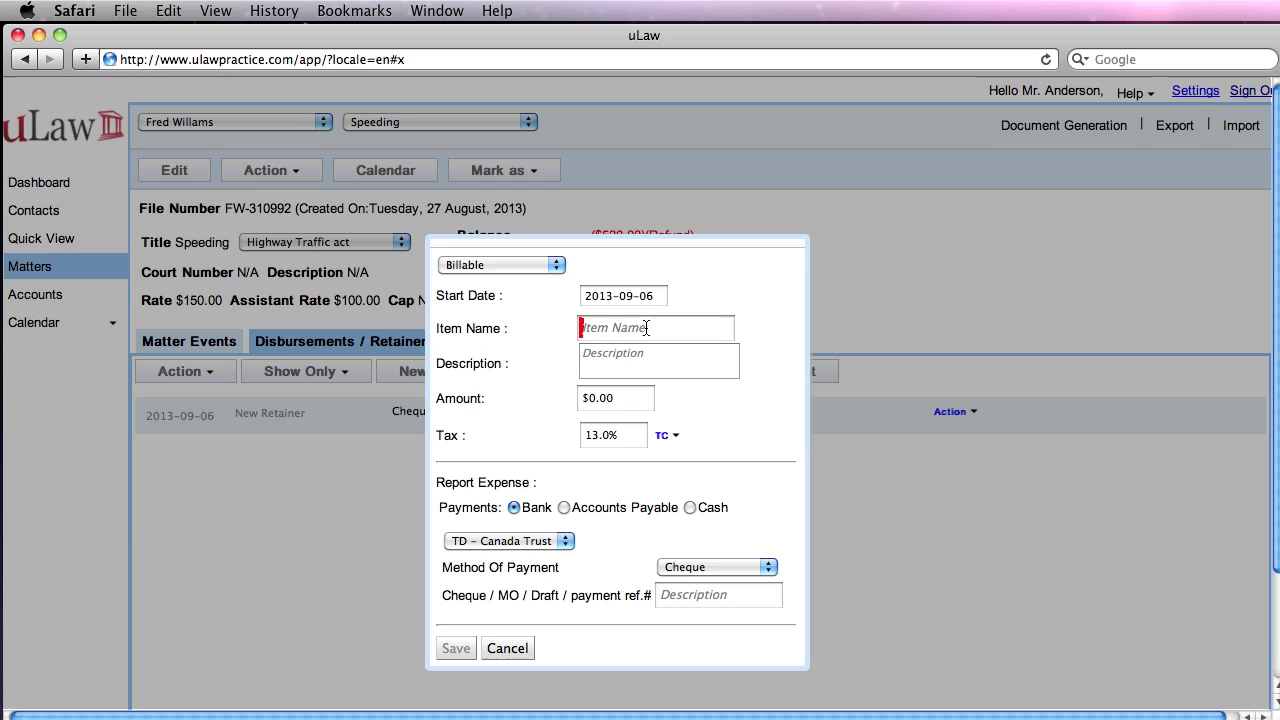
click(645, 328)
text(fax)
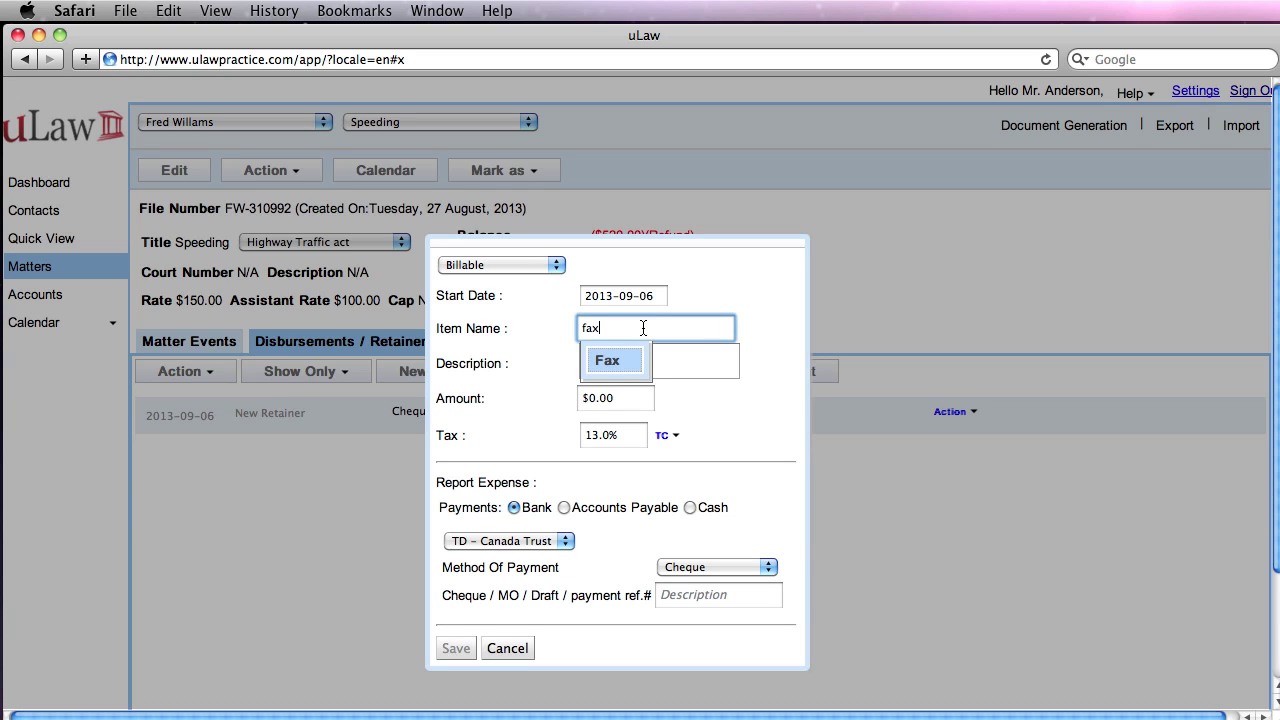
click(627, 357)
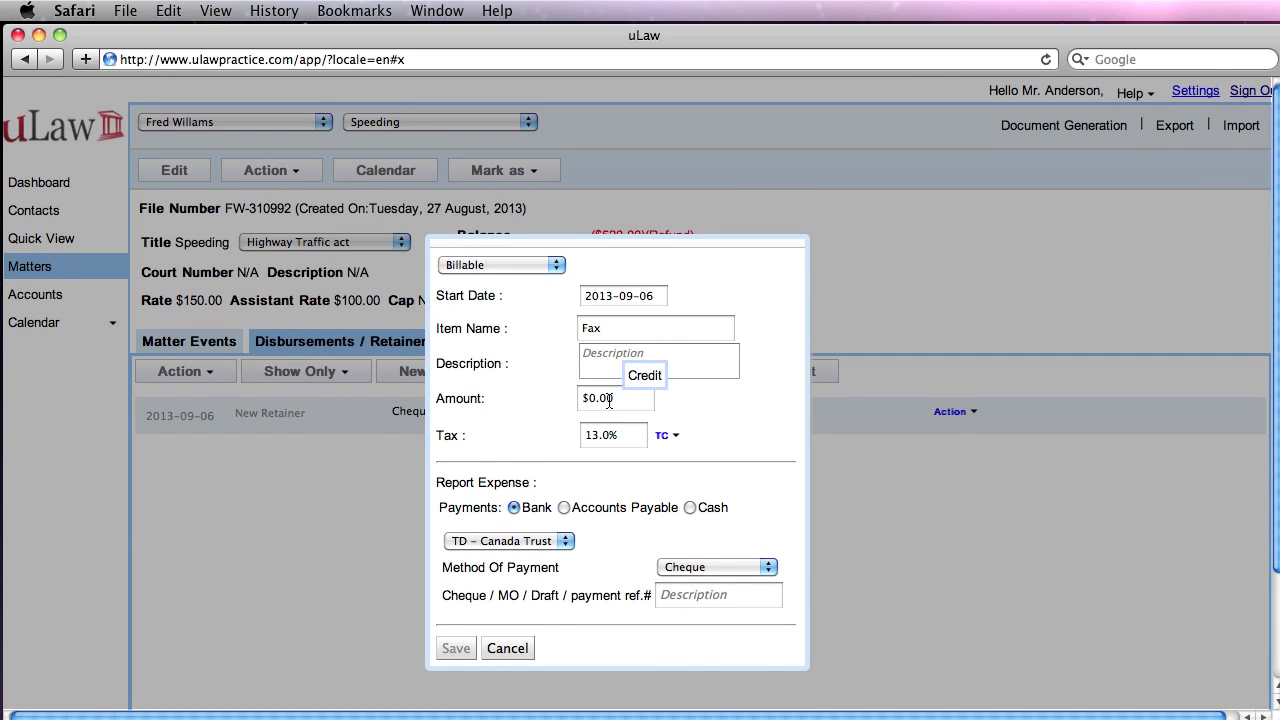
click(540, 404)
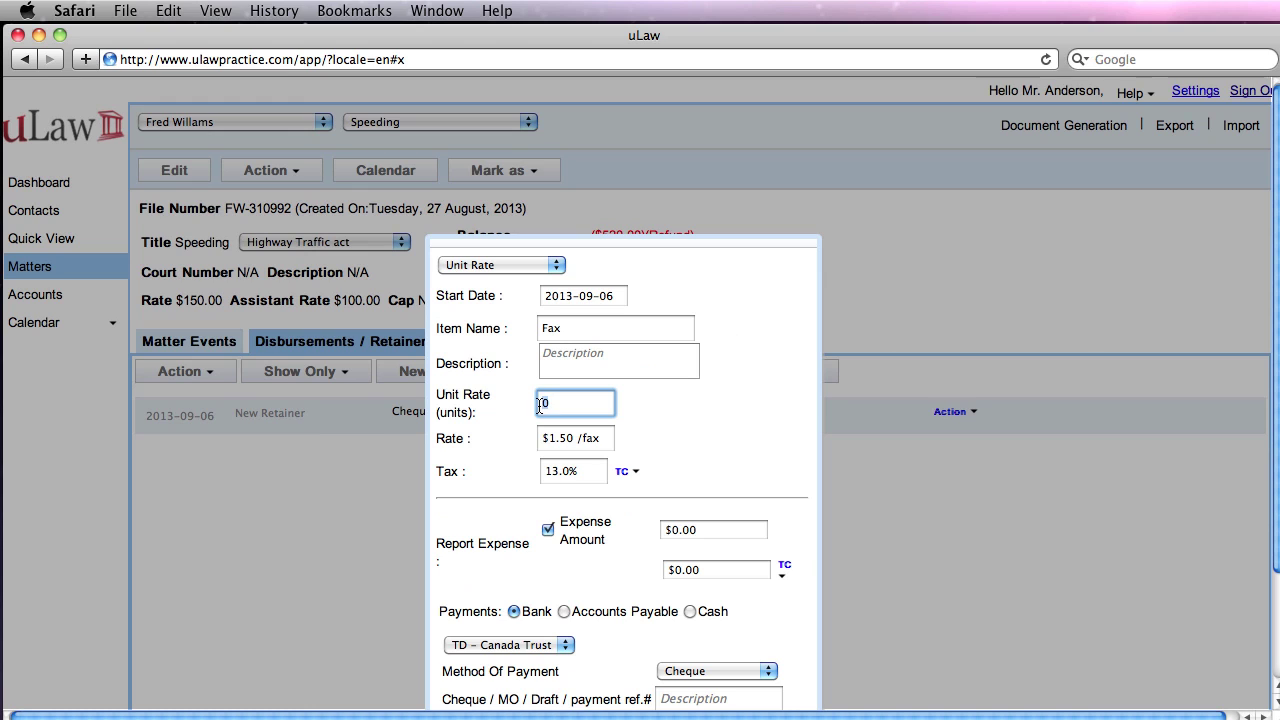
text(6)
click(696, 448)
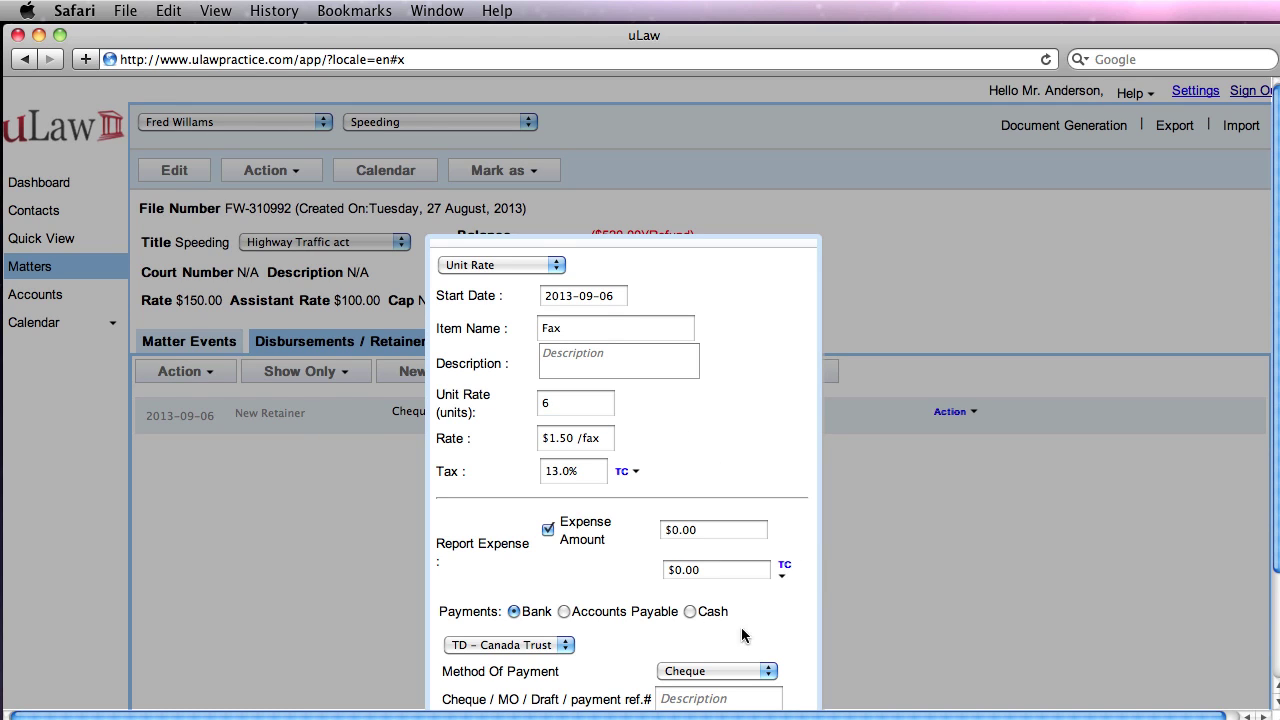
scroll(741, 627, down, 3)
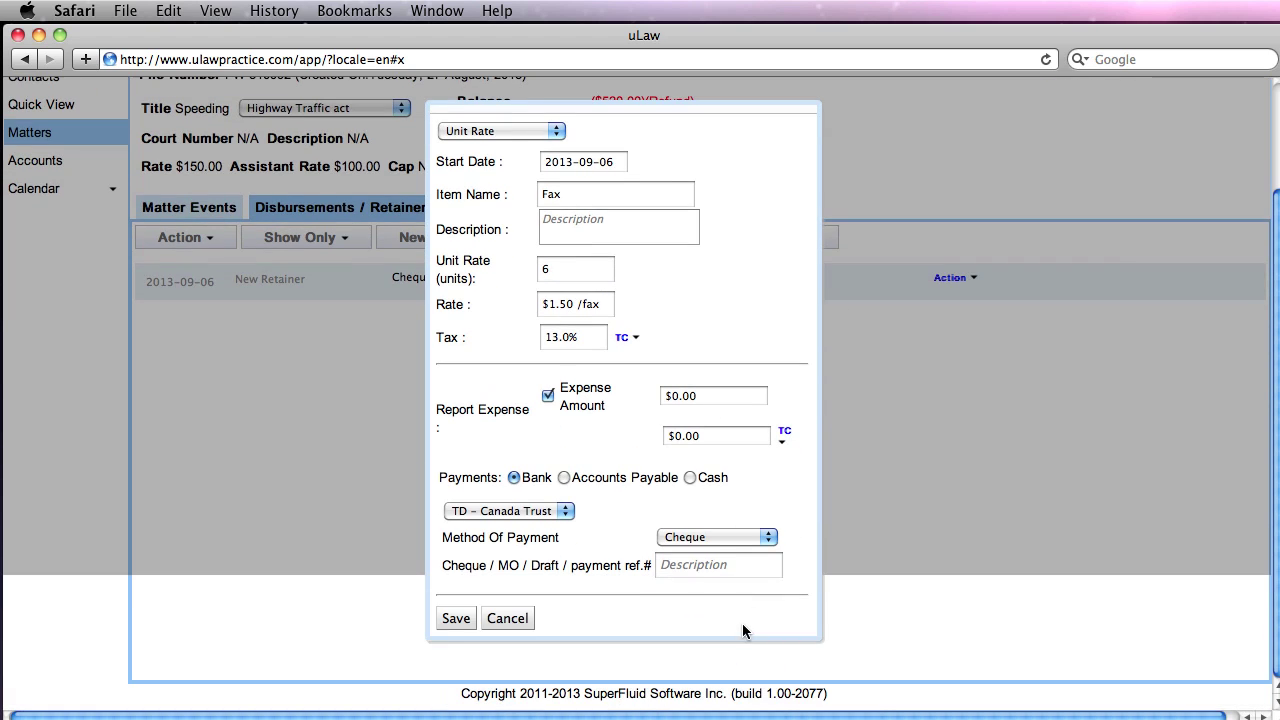
click(456, 619)
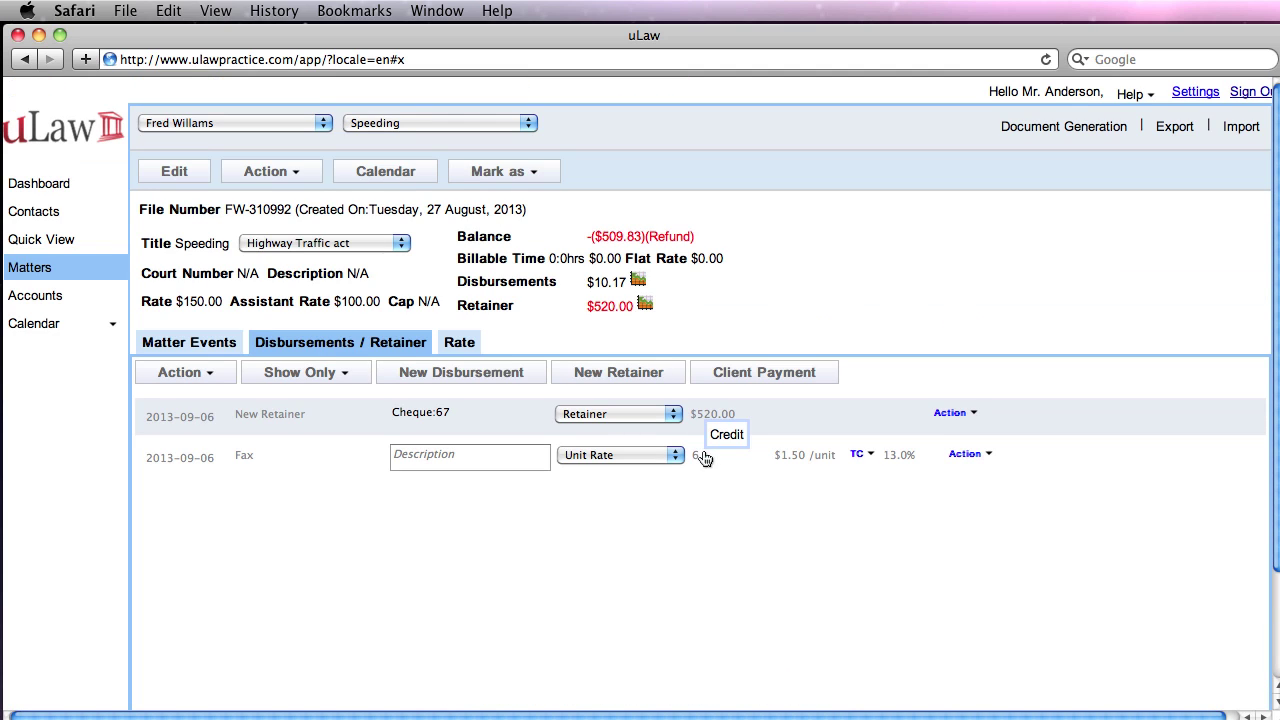
Step: Edit the Fax disbursement to 7 units, unlocking the entry to save it
click(988, 454)
click(974, 495)
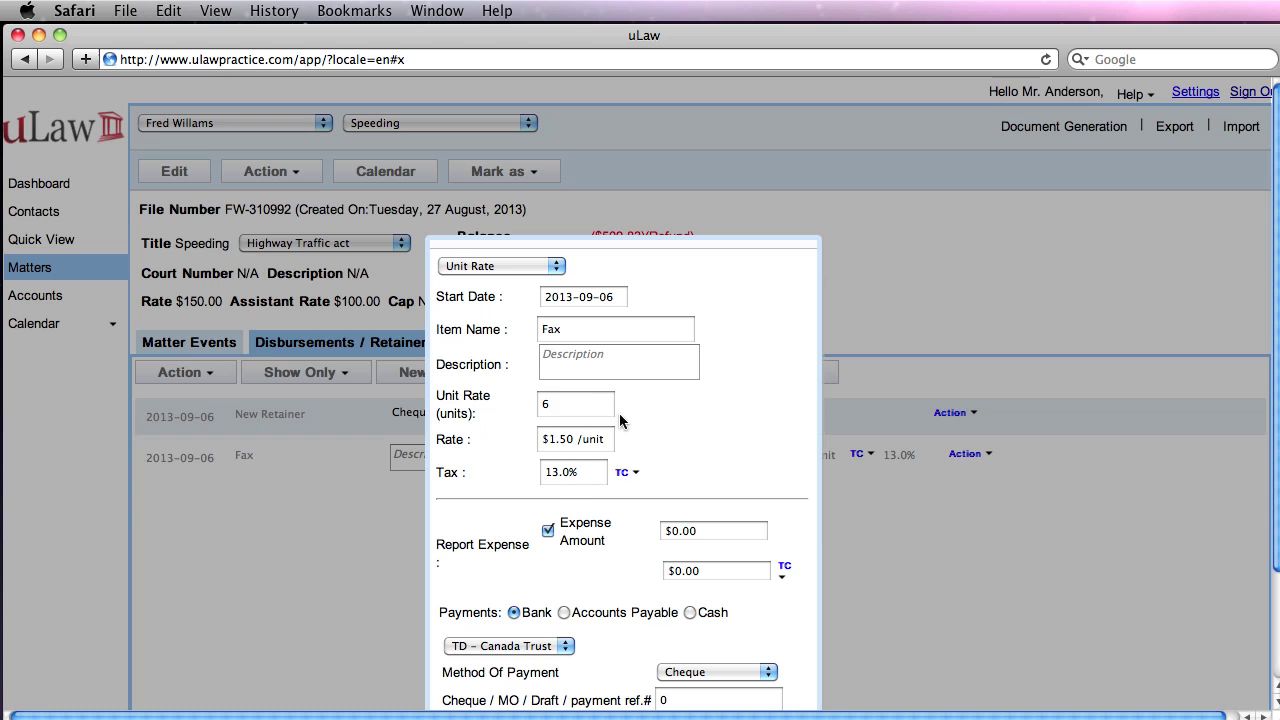
click(550, 405)
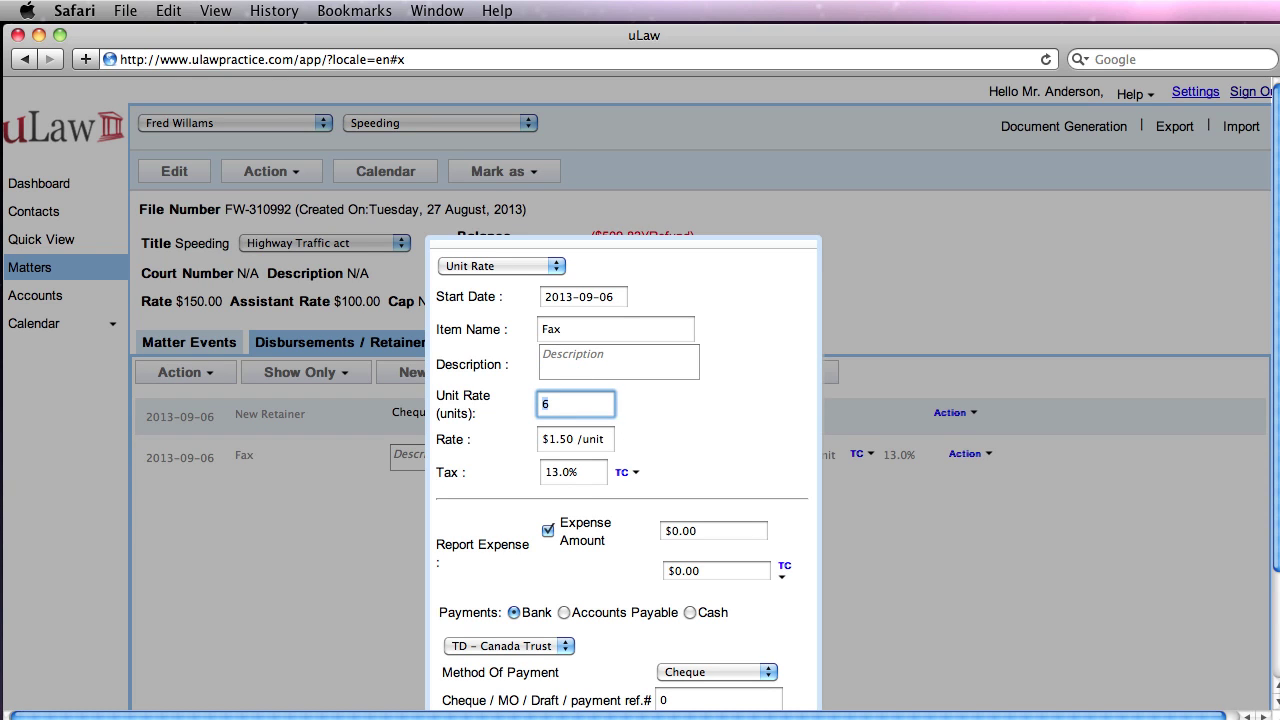
text(7)
scroll(680, 570, down, 3)
click(455, 620)
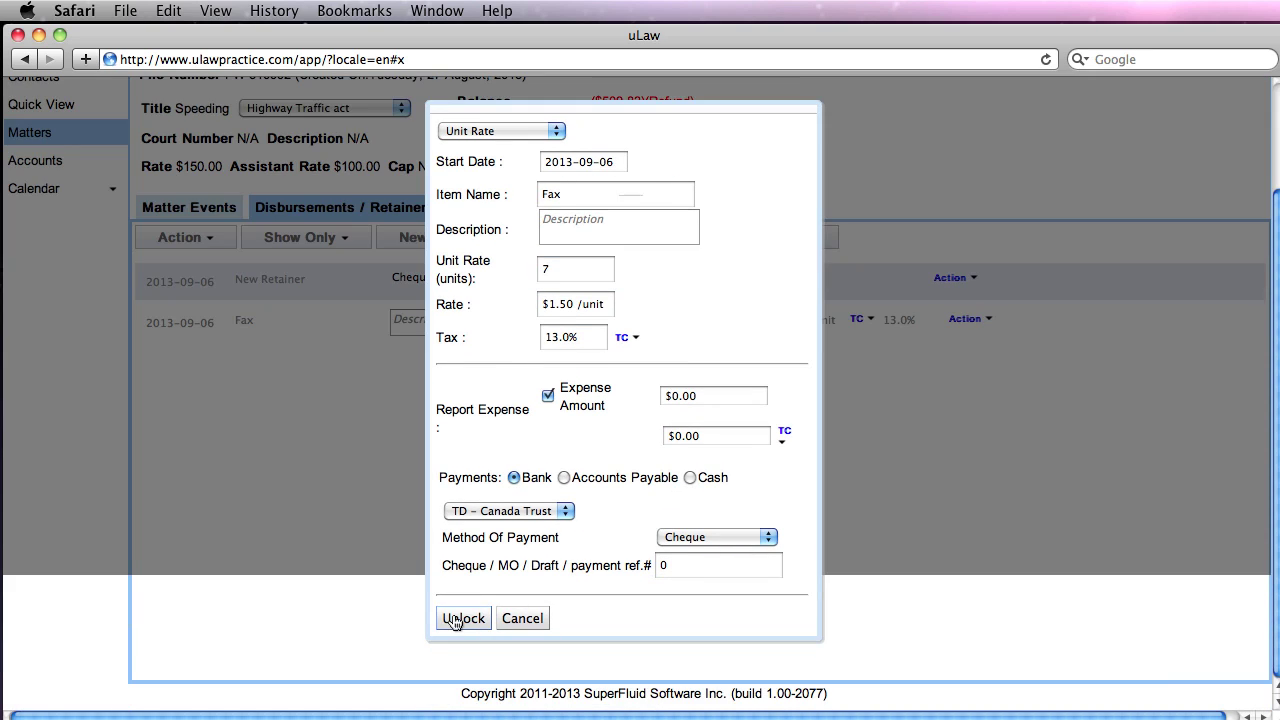
click(466, 205)
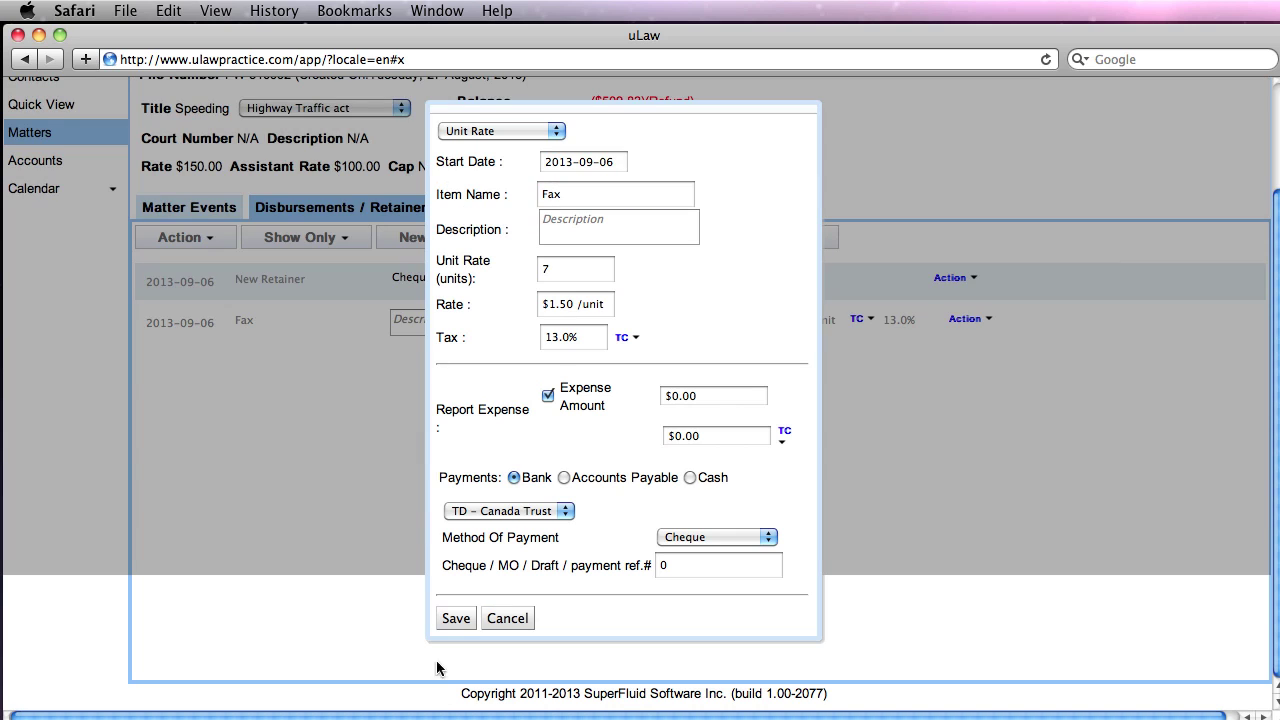
click(456, 620)
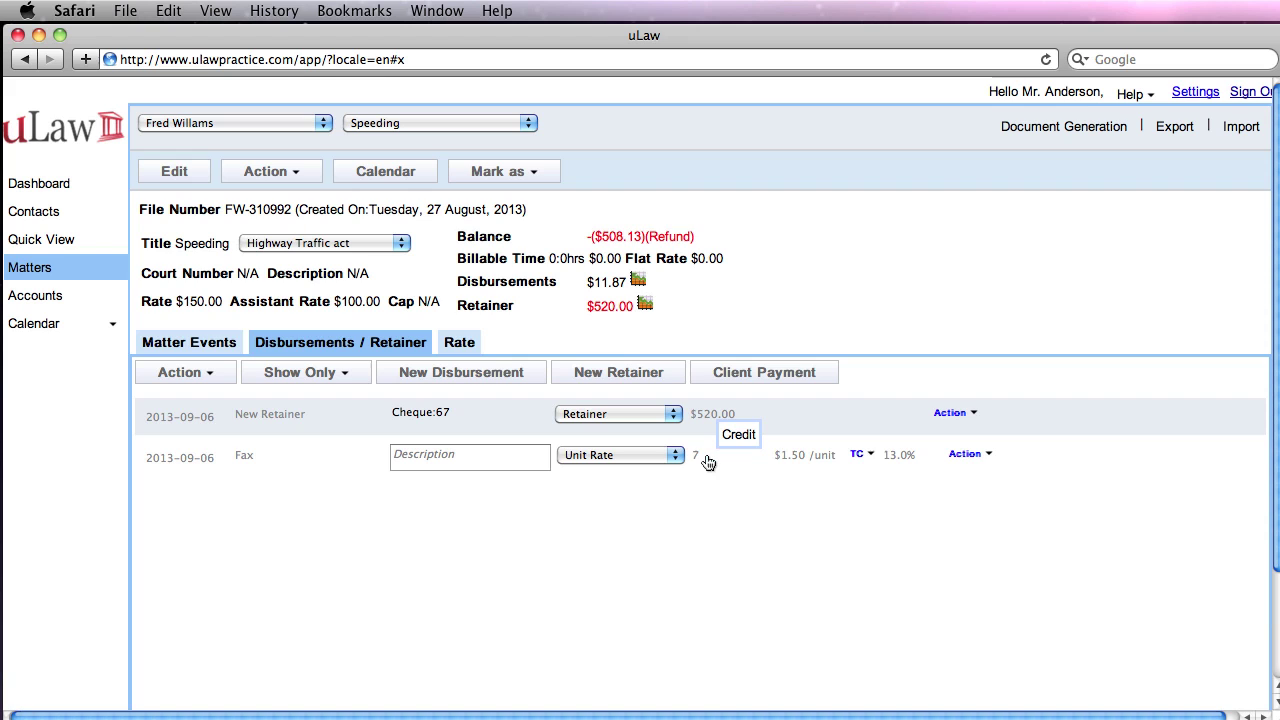
Step: Add a $50.00 Court fee disbursement to the ledger
click(470, 376)
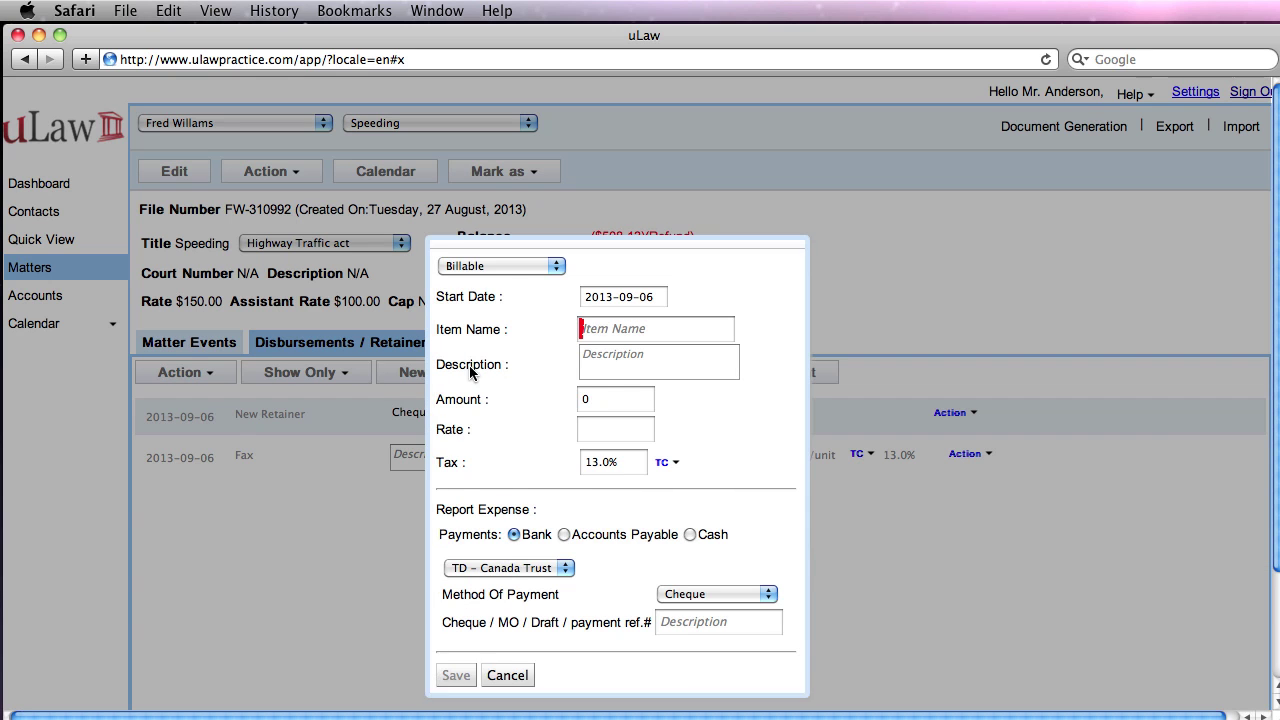
click(609, 334)
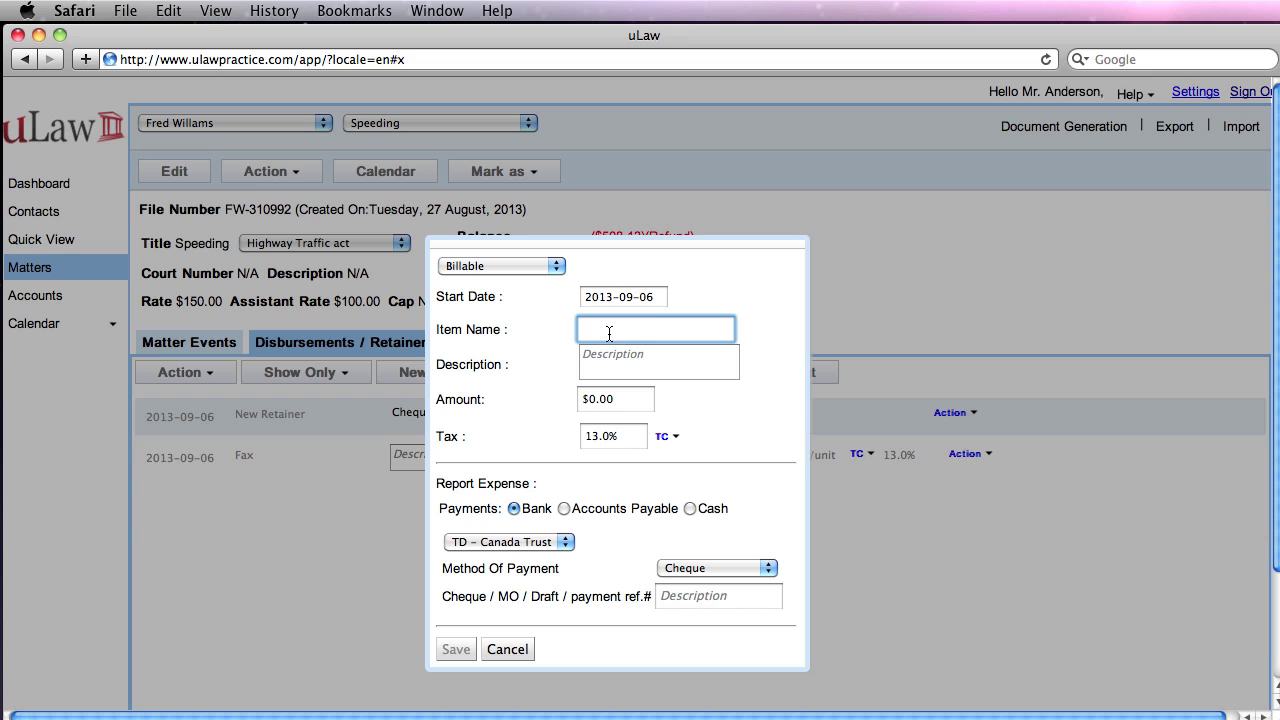
text(court)
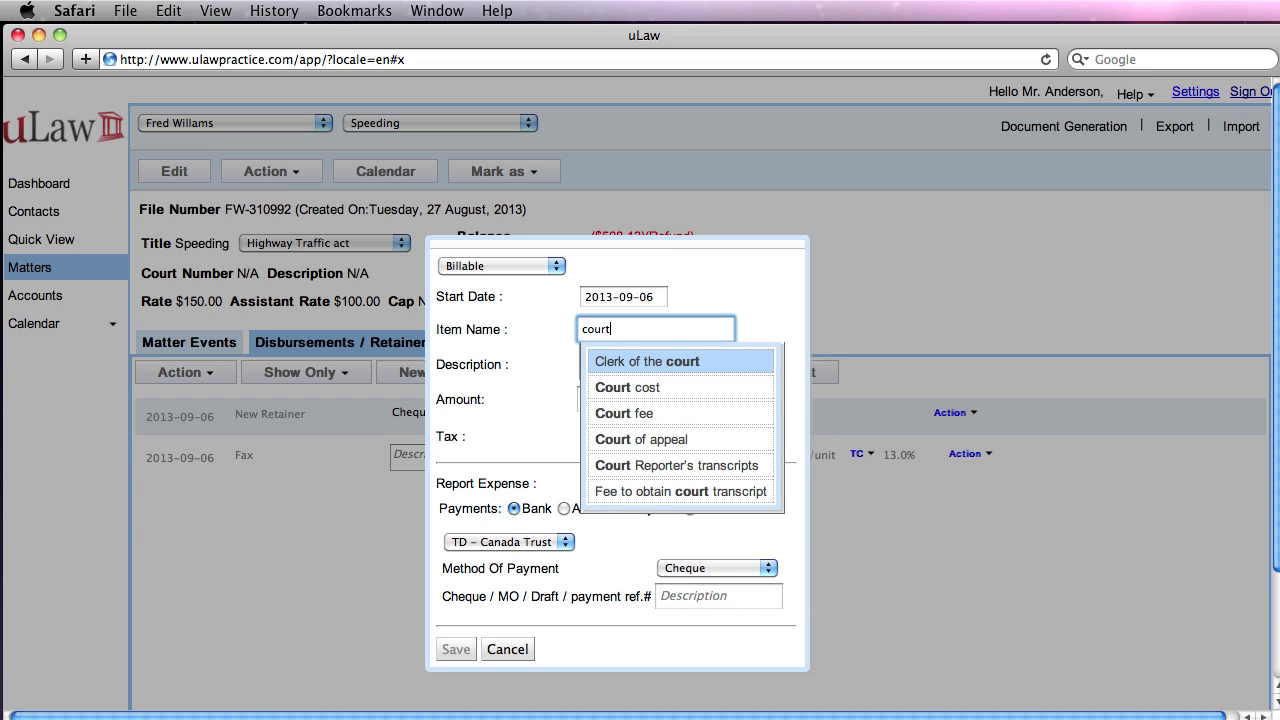
click(643, 412)
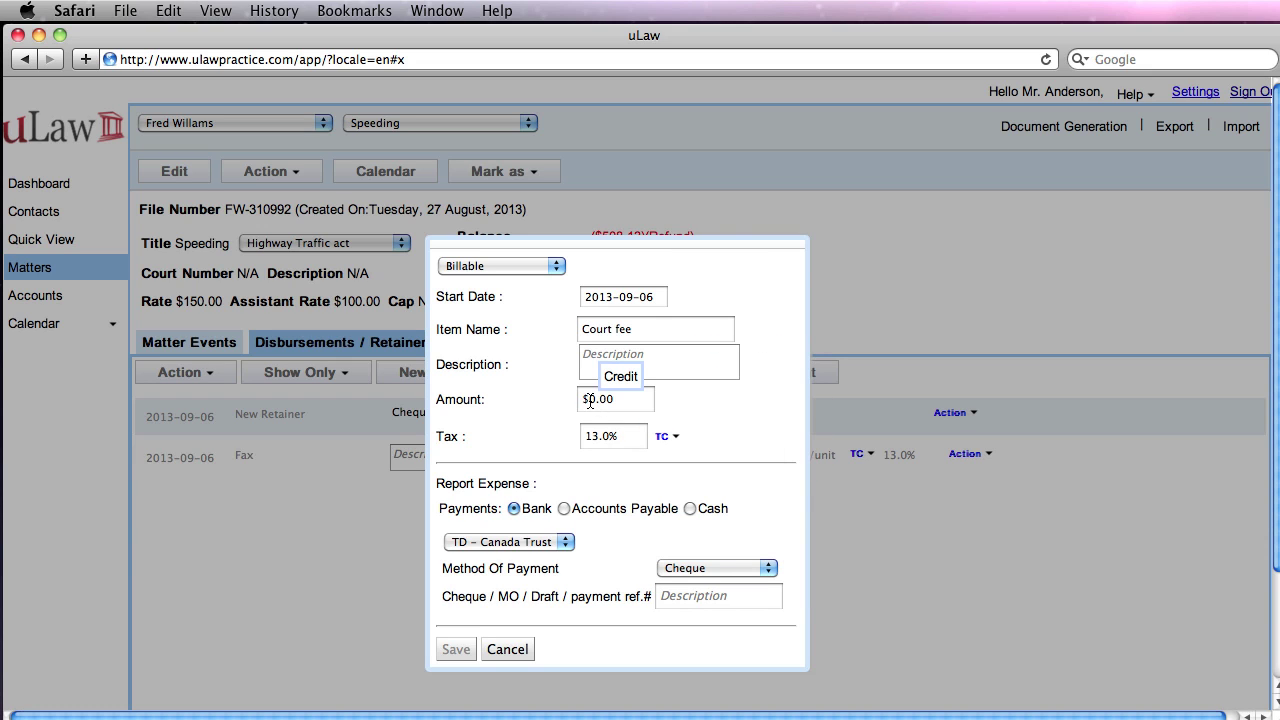
click(589, 400)
text(5)
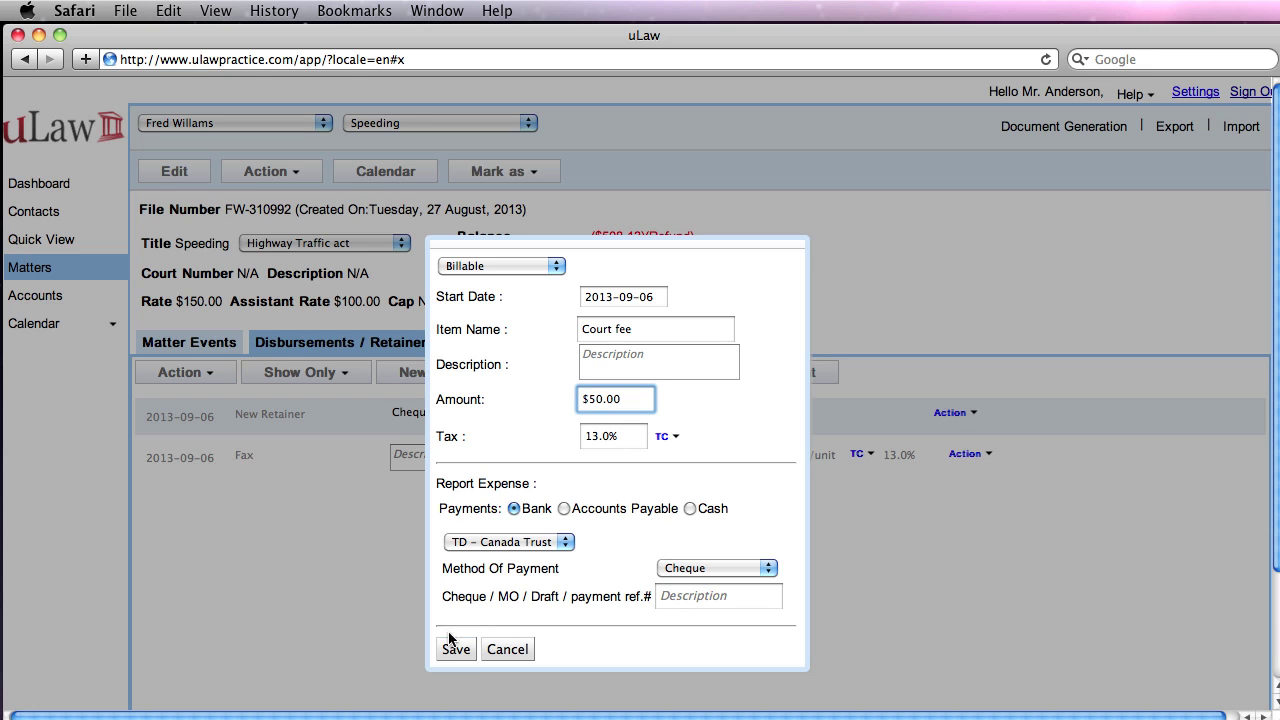
click(456, 649)
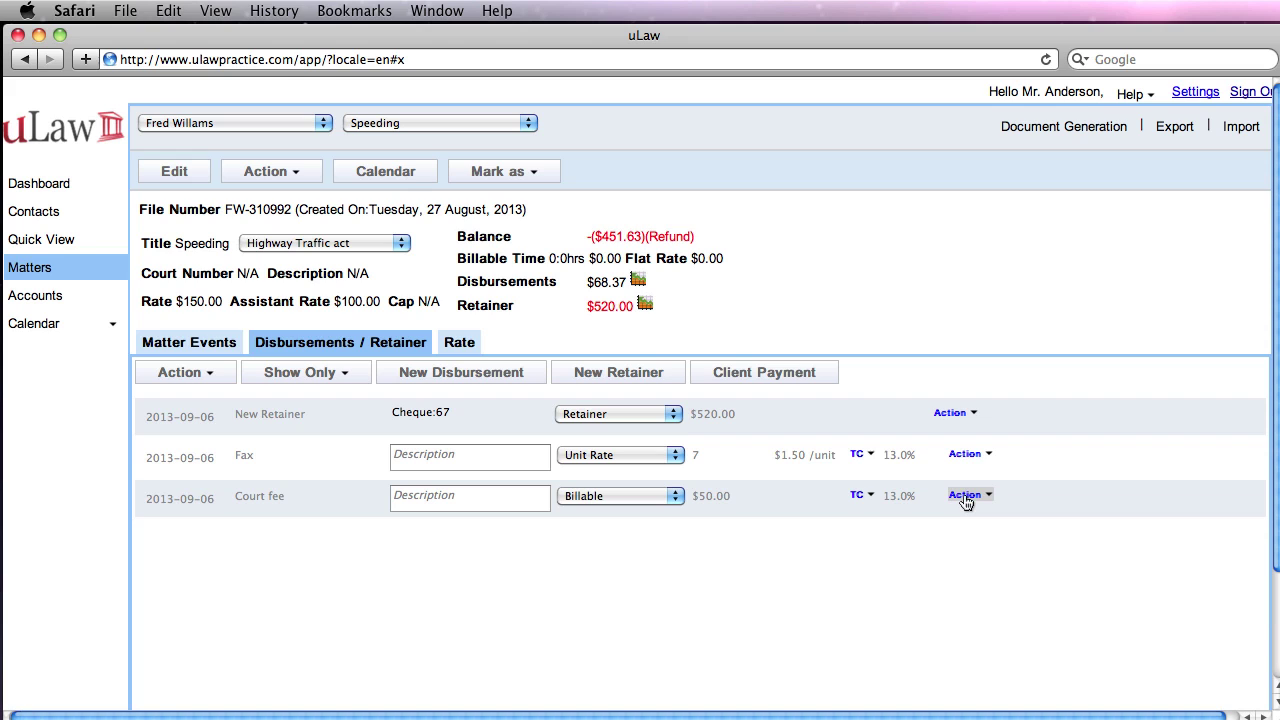
click(966, 497)
Step: Set the Court fee to $60.00 with tax 0, unlocking the entry to save it
click(972, 535)
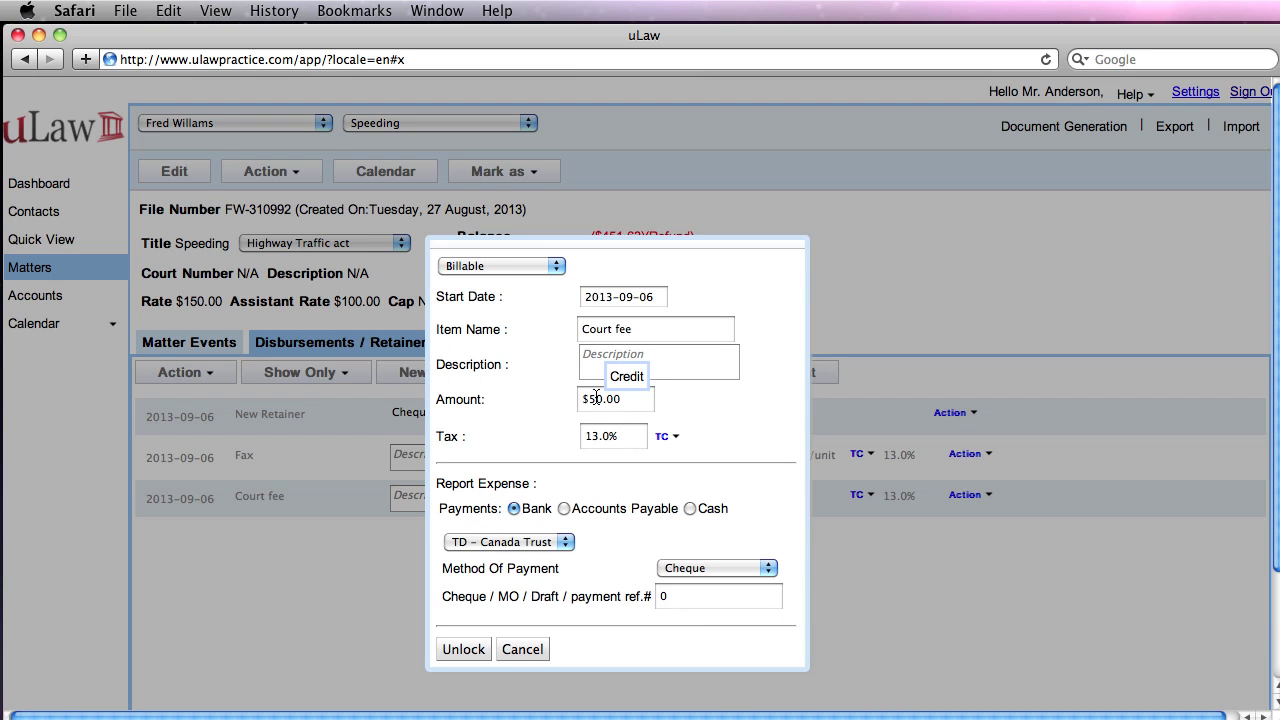
click(596, 398)
key(BackSpace)
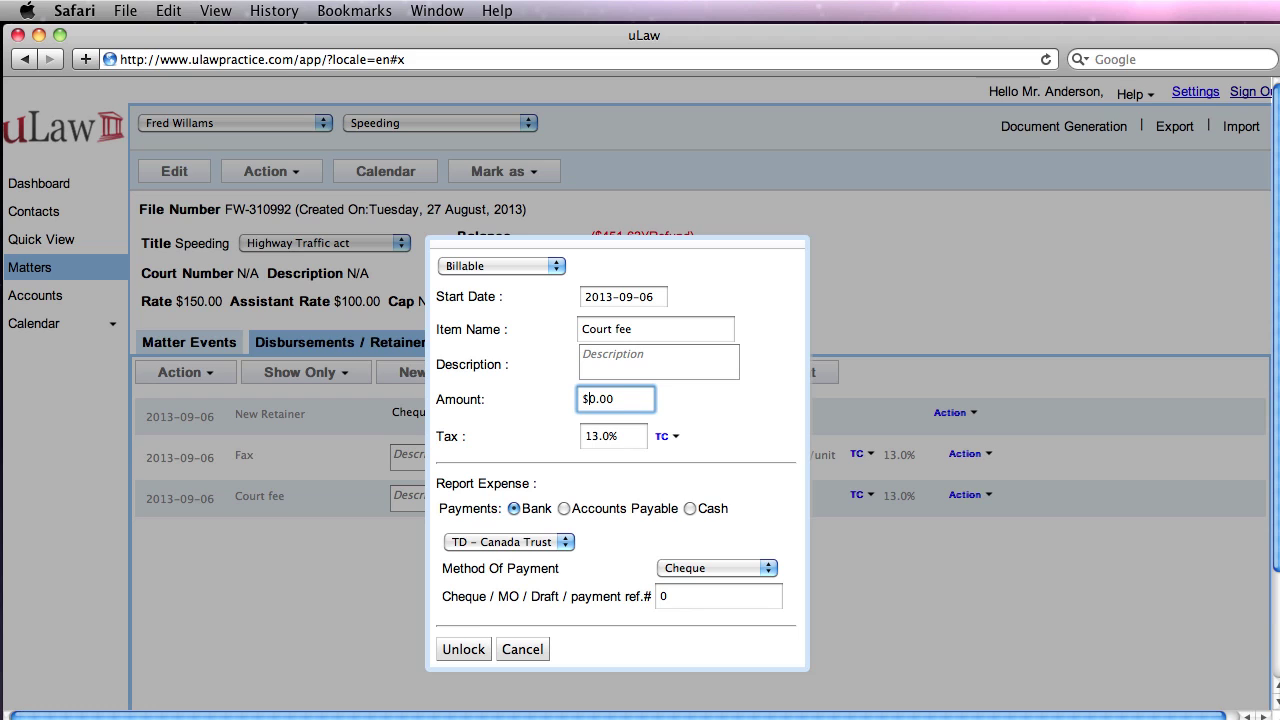
text(6)
click(592, 436)
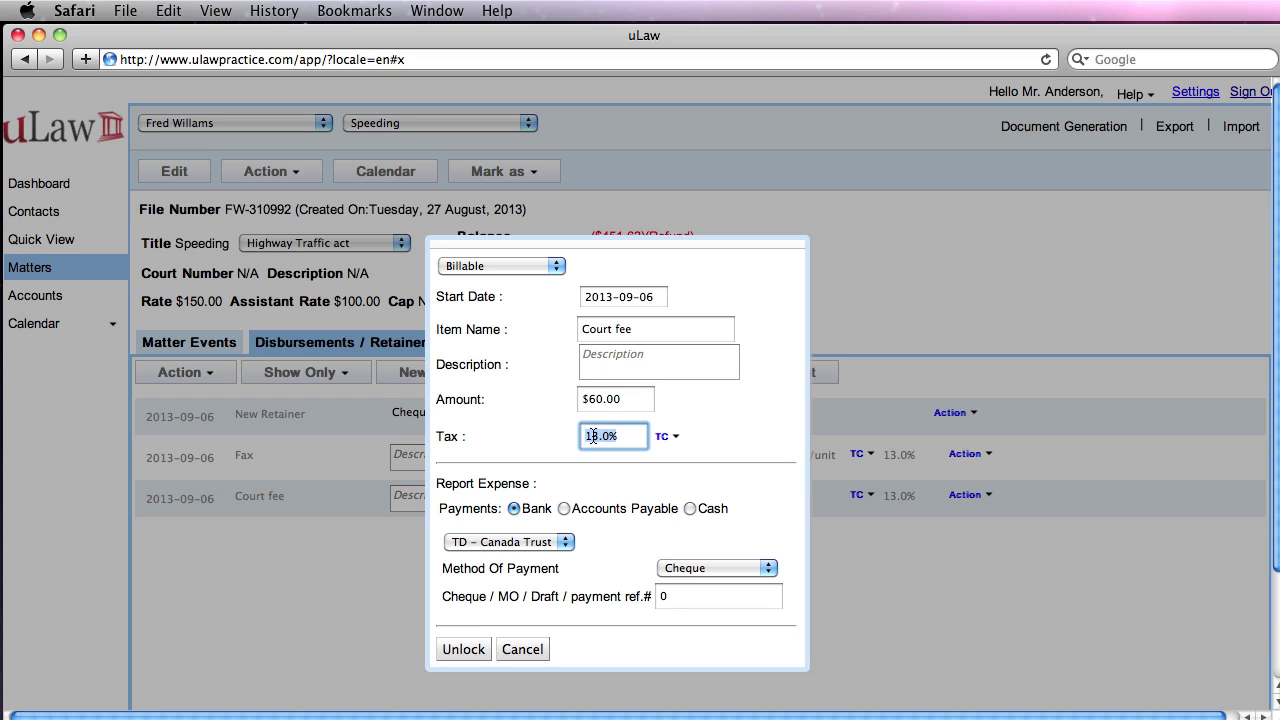
text(0)
click(740, 431)
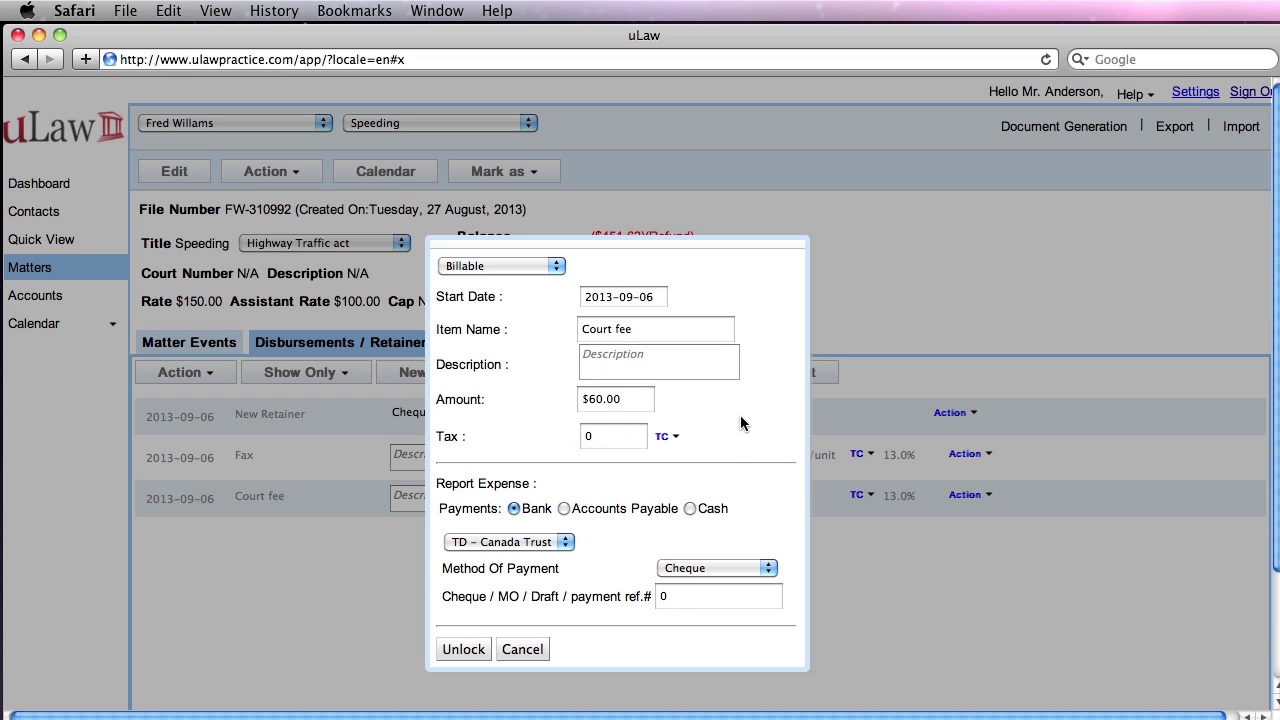
click(460, 652)
click(463, 344)
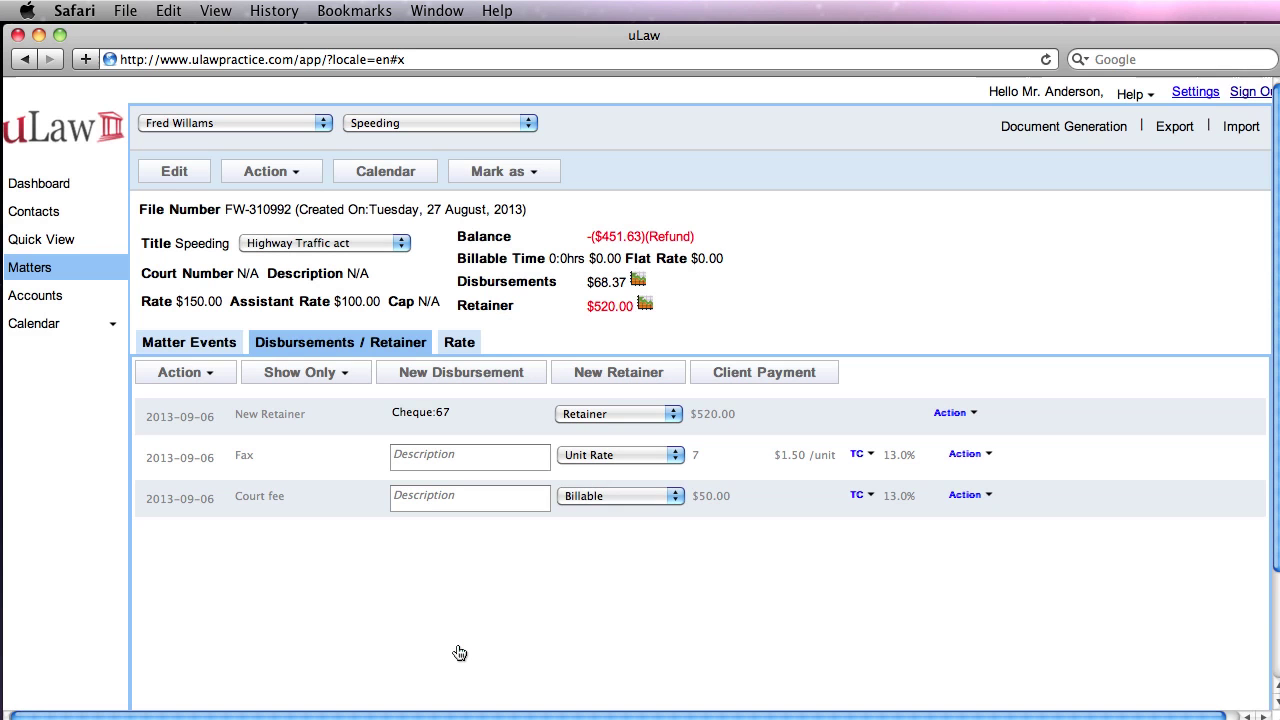
click(457, 648)
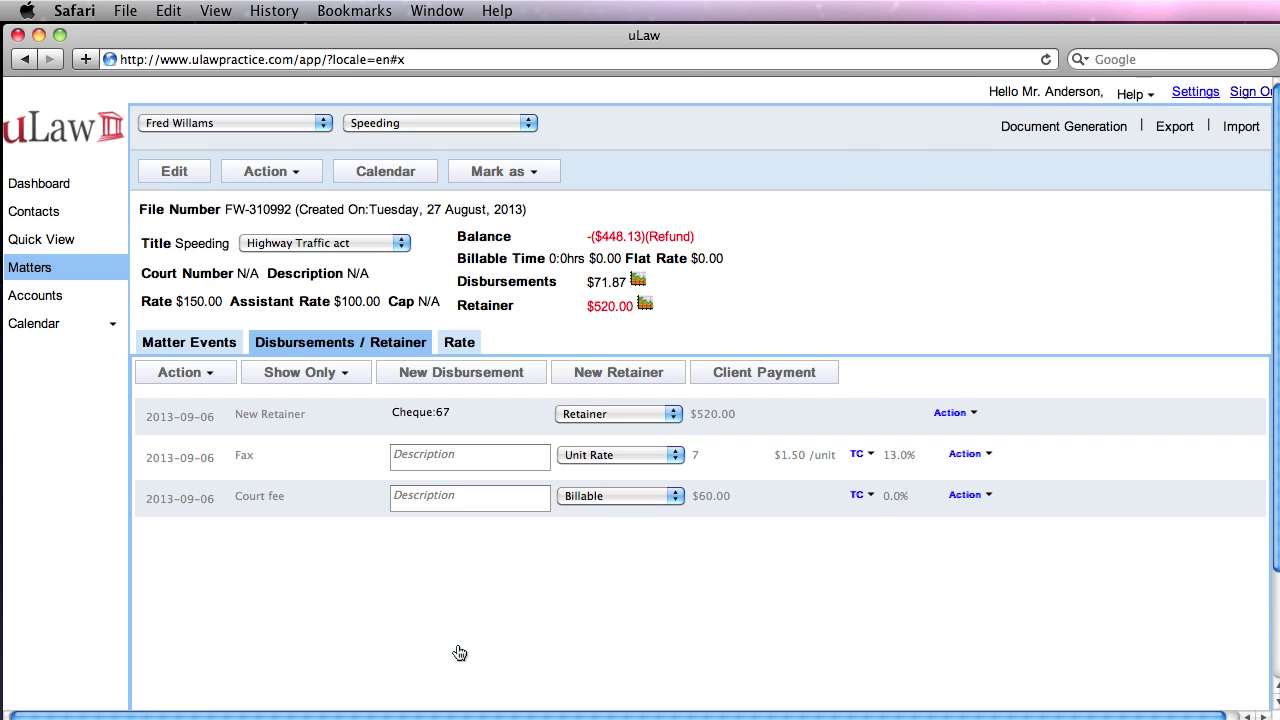
Step: Generate the matter's Invoice via Document Generation > Billables and download it
click(1037, 128)
mouse_move(1049, 157)
click(1115, 180)
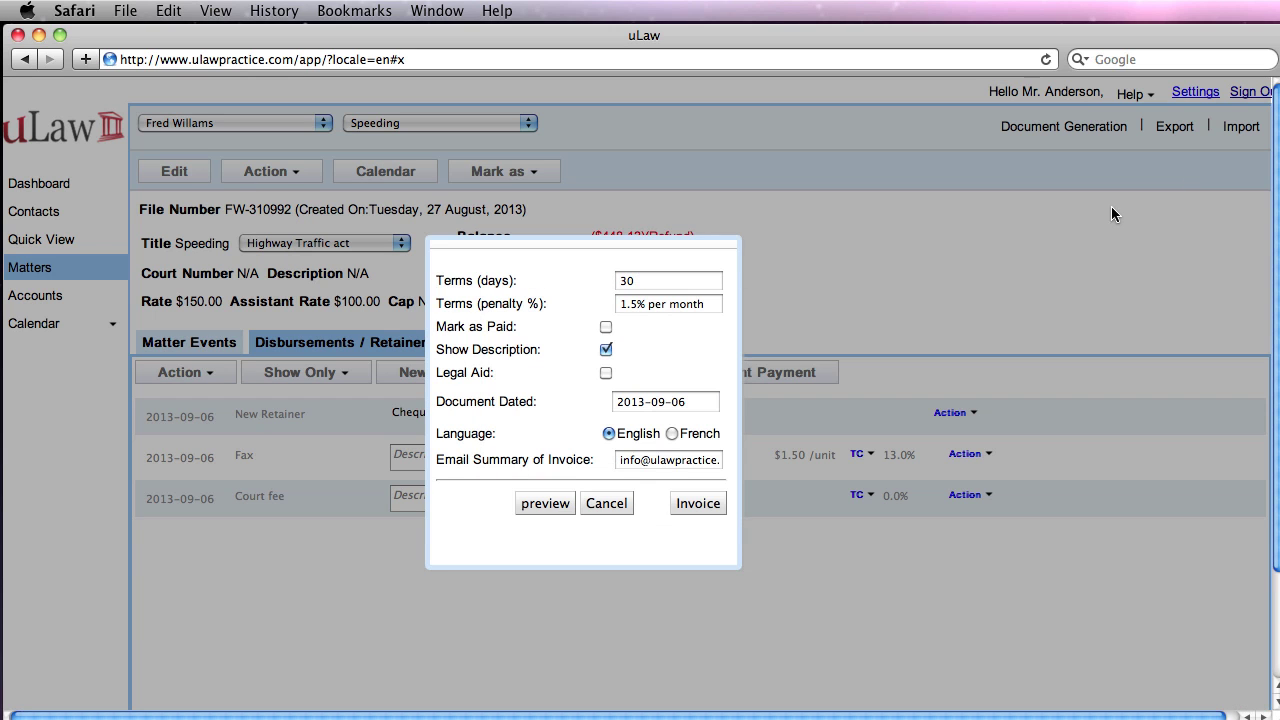
click(697, 503)
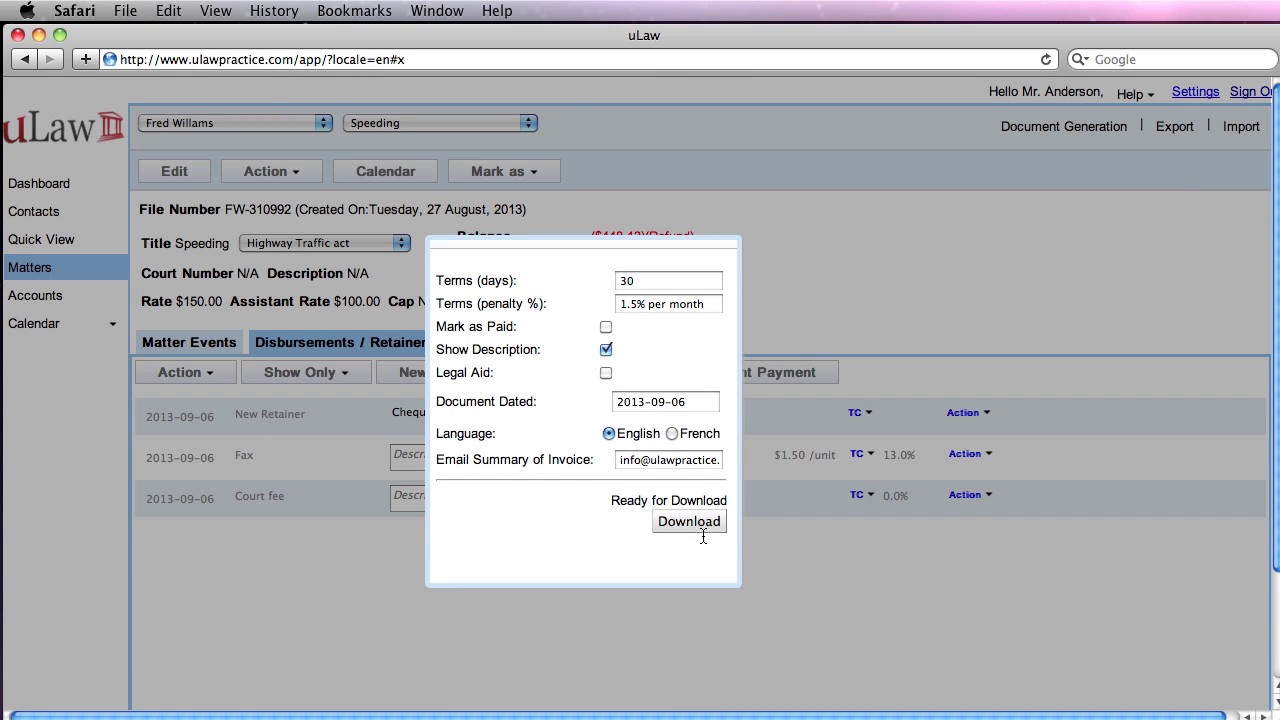
click(687, 524)
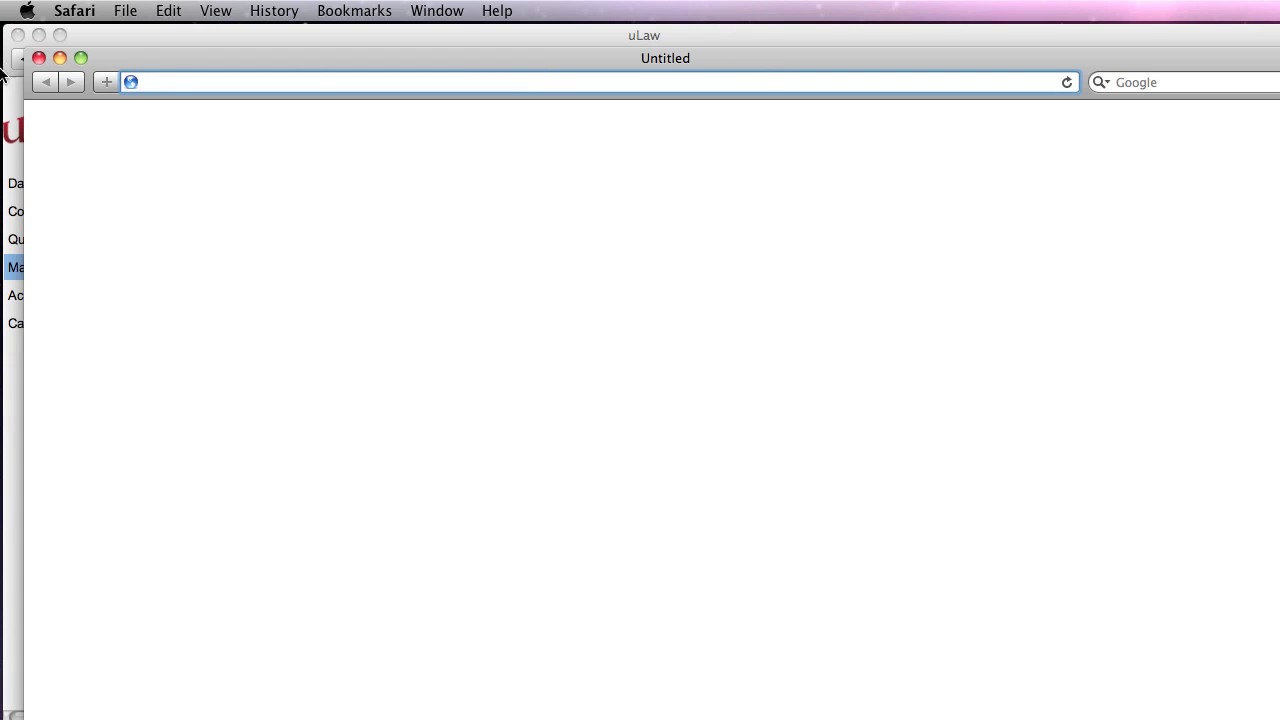
Step: Close the blank browser window, view the invoice PDF in Reader, and return to uLaw
click(39, 58)
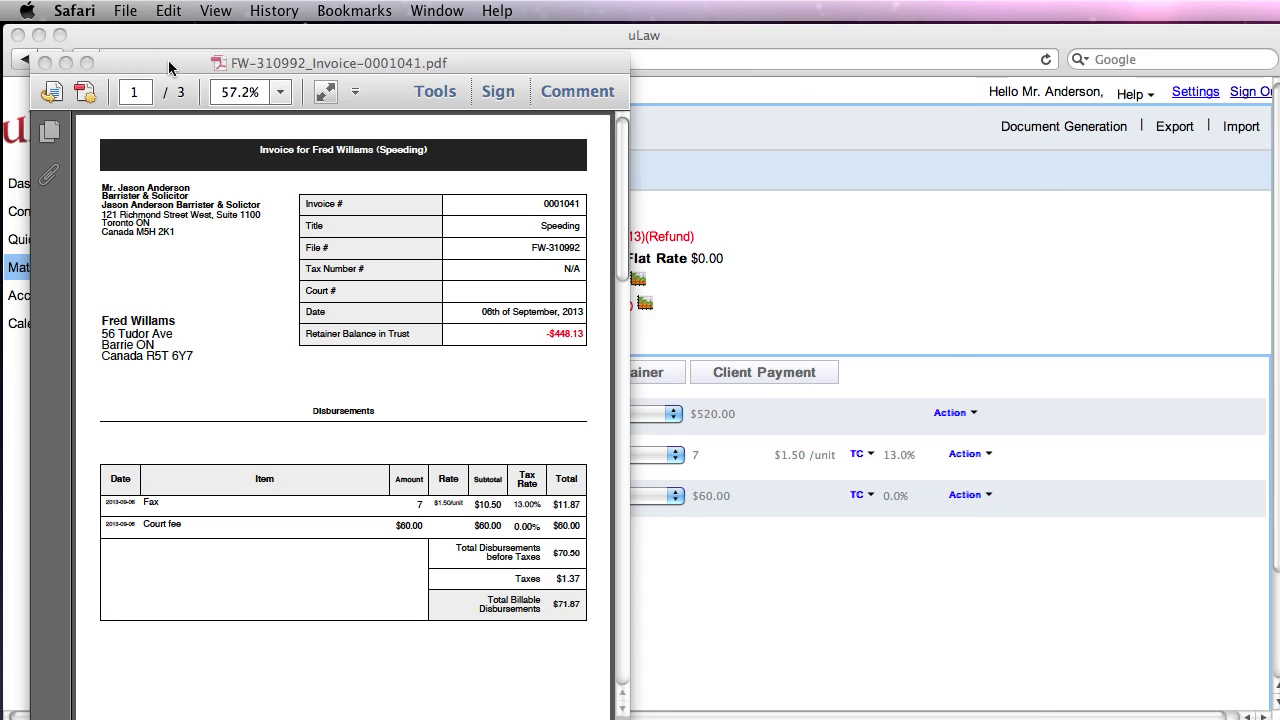
drag(170, 62, 560, 107)
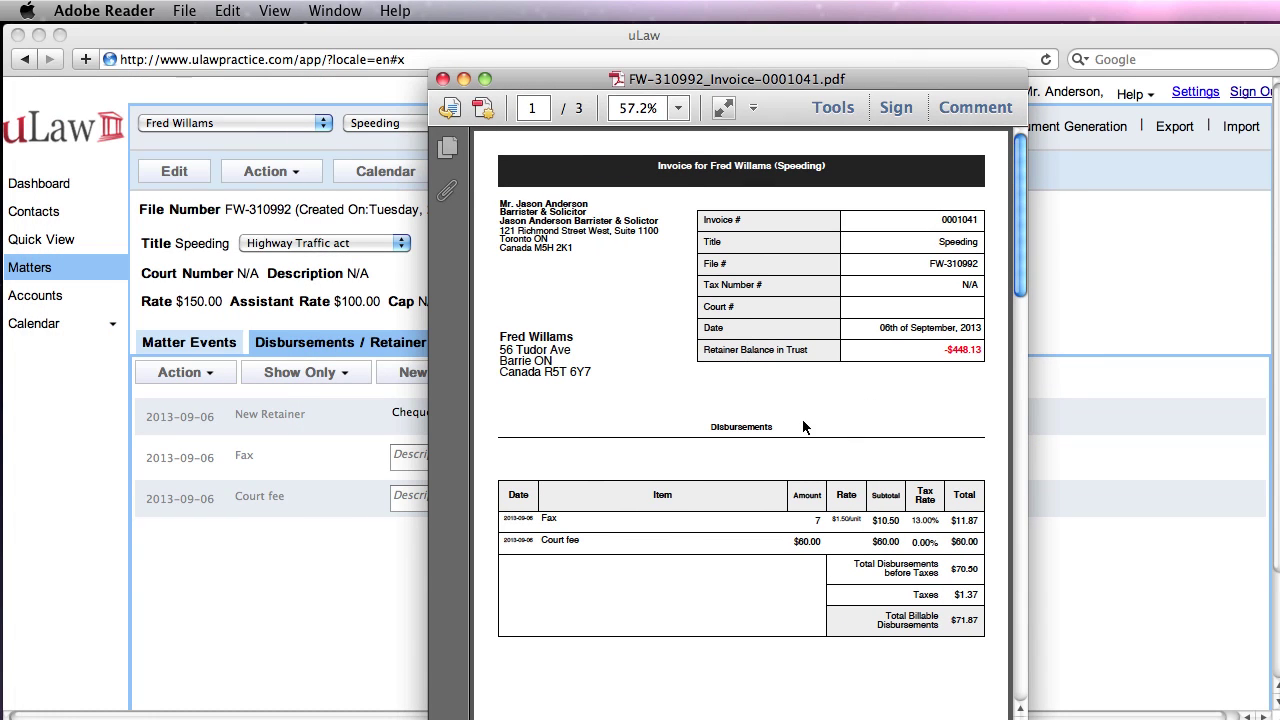
click(390, 555)
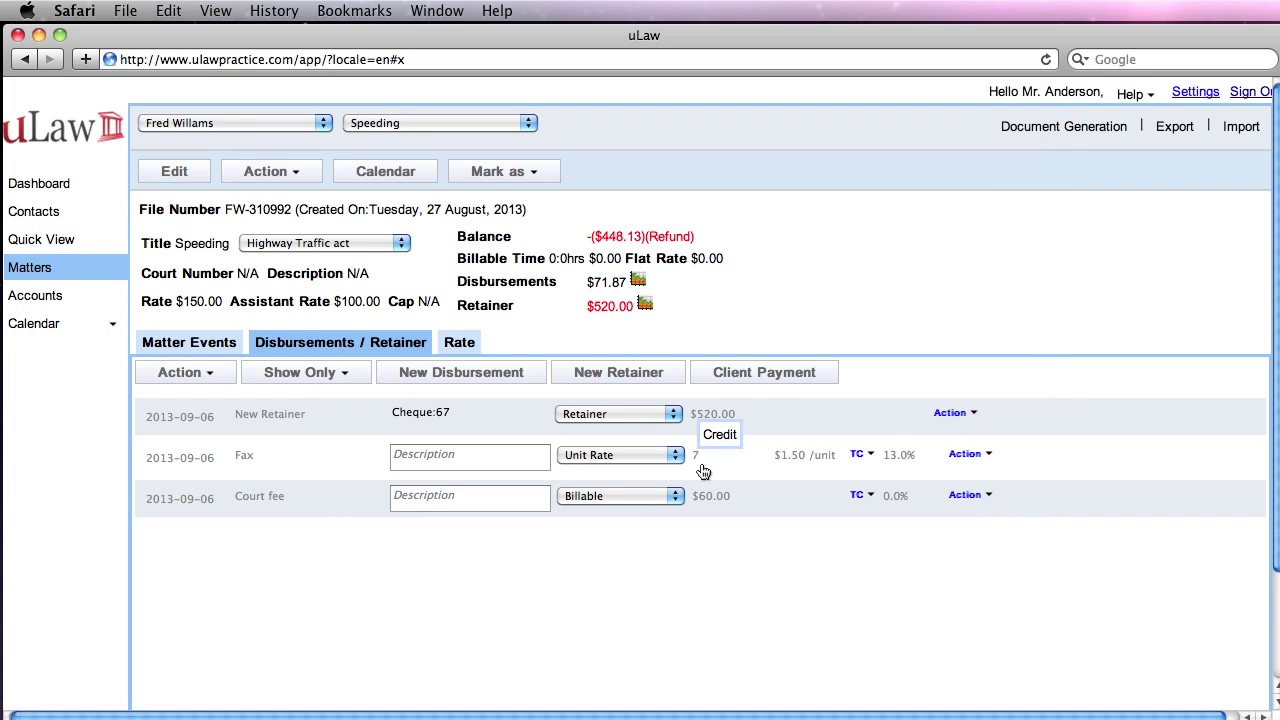
Step: Attempt to unlock the invoiced Fax entry, cancel the edit, and show the matter's actions
click(966, 454)
click(970, 507)
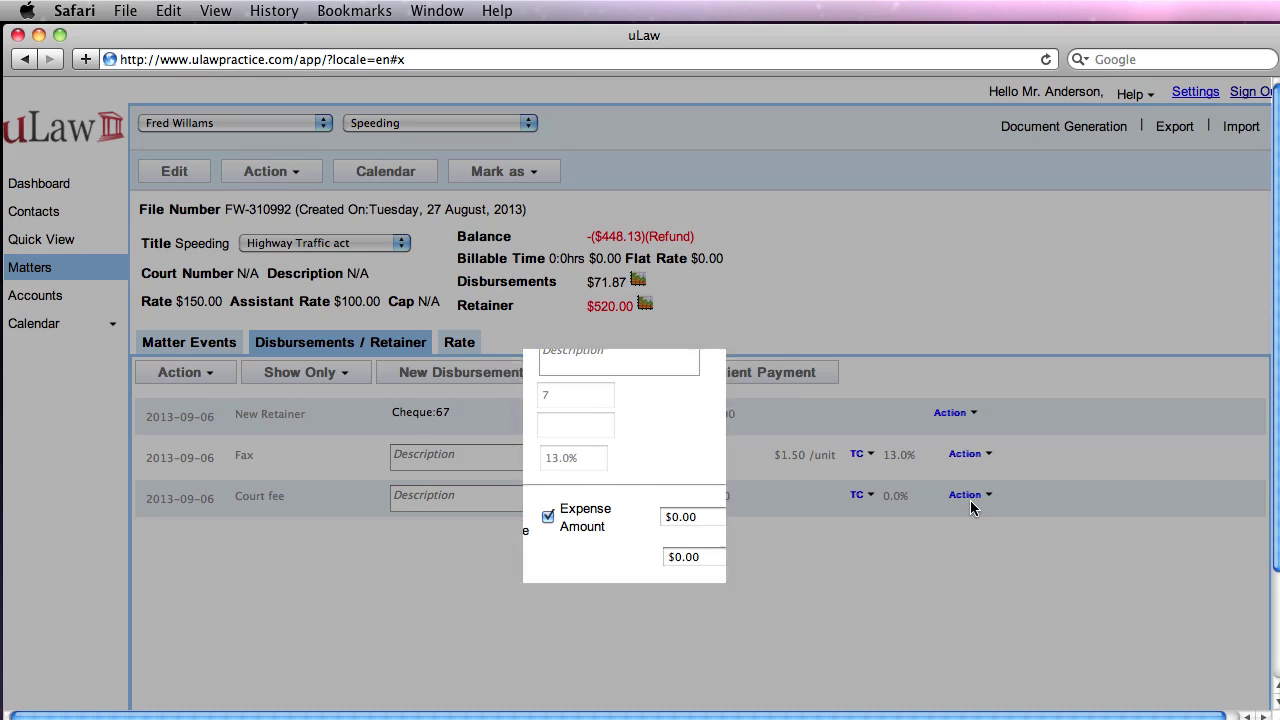
scroll(620, 580, down, 3)
scroll(655, 543, down, 1)
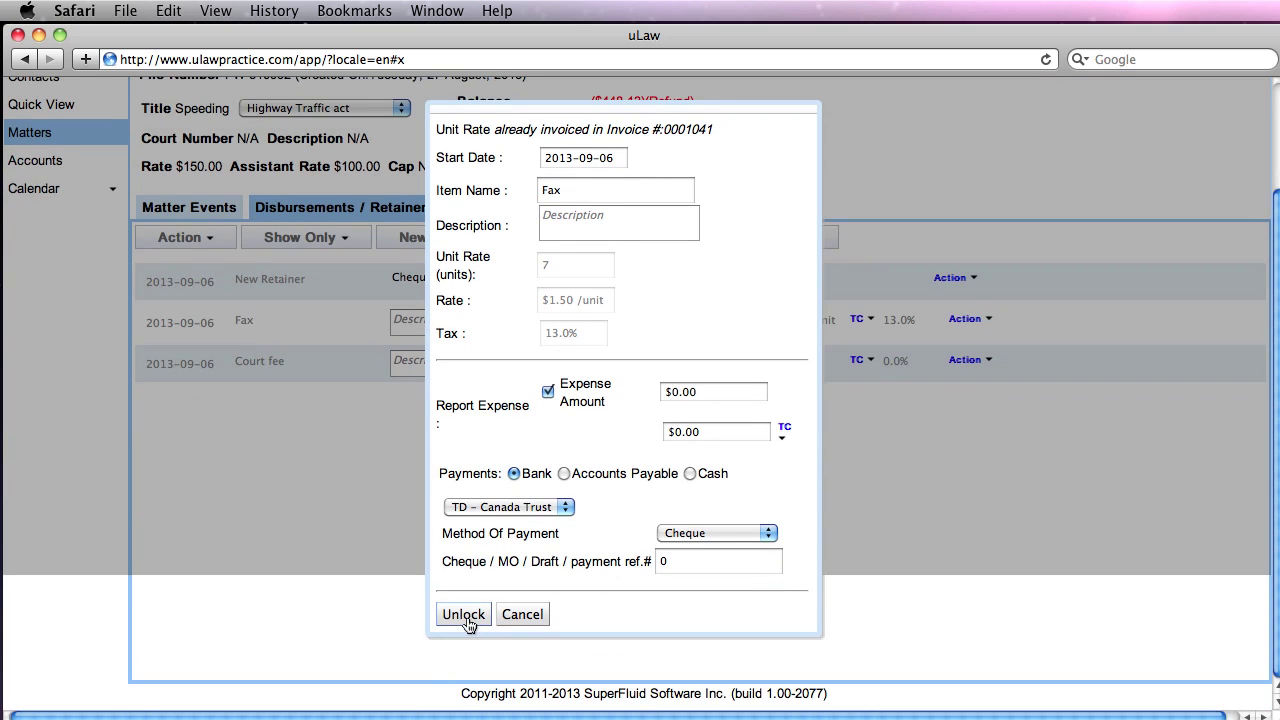
click(464, 614)
click(470, 210)
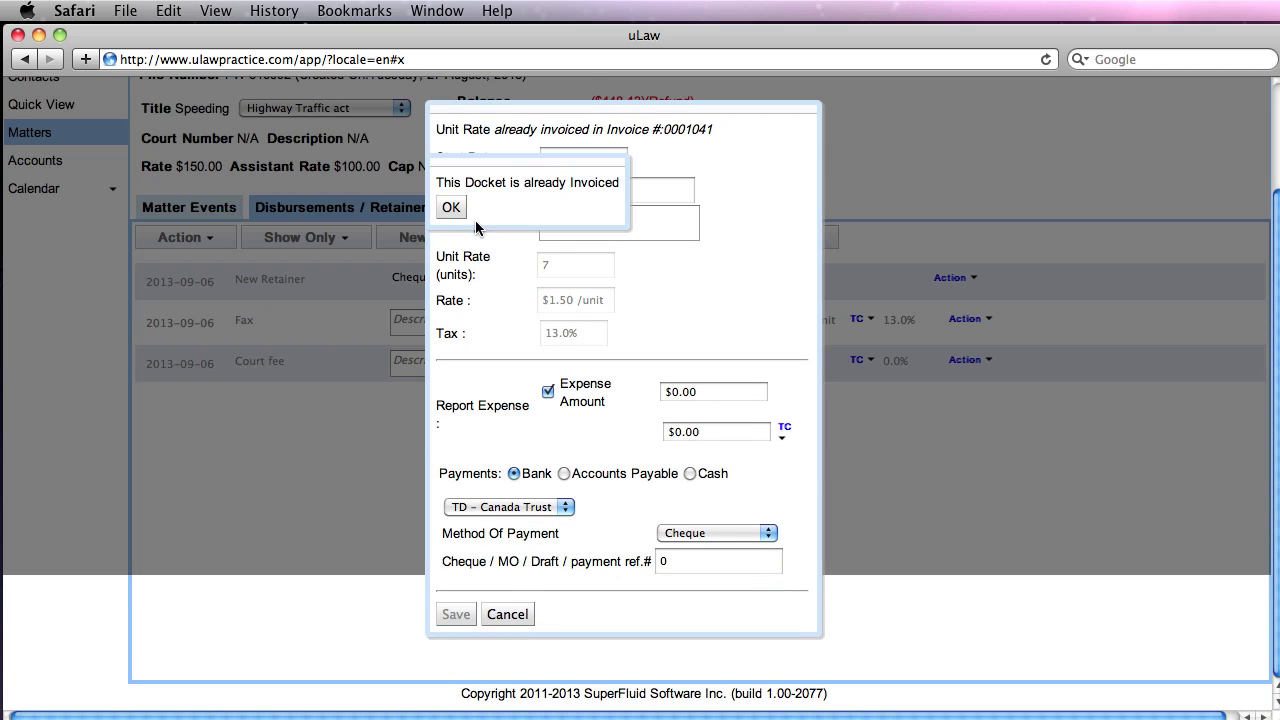
click(453, 208)
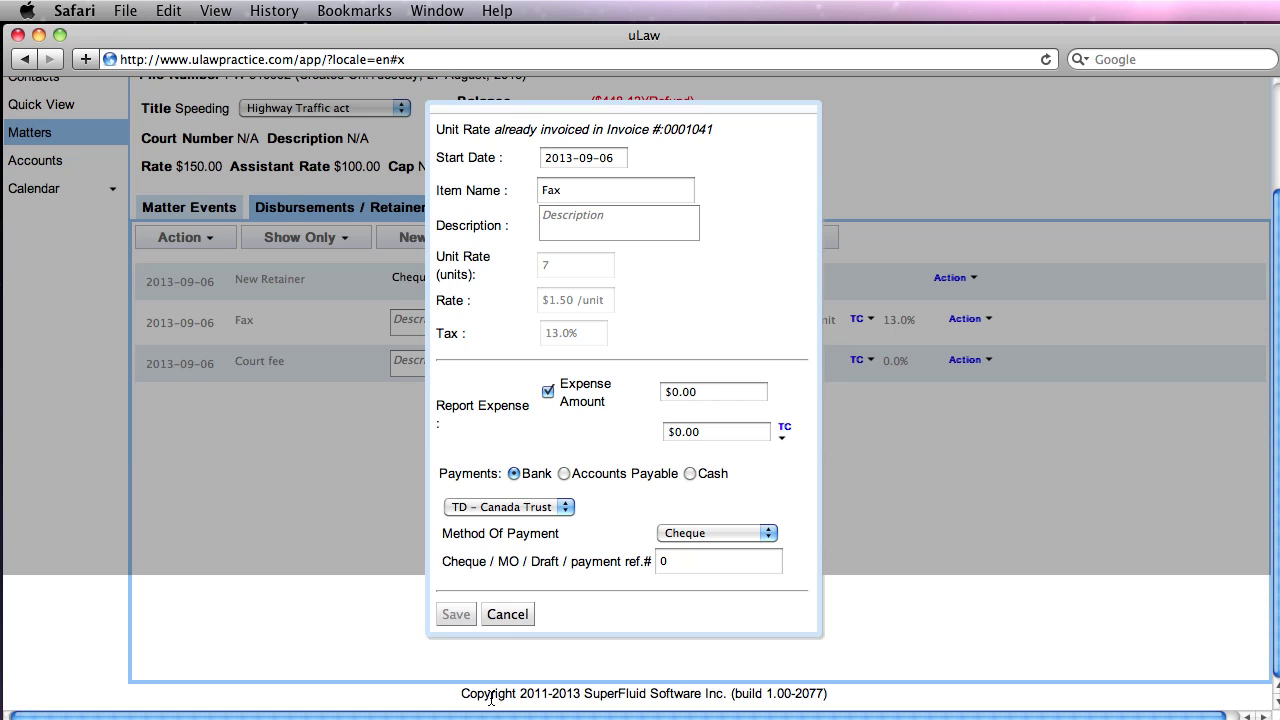
click(507, 614)
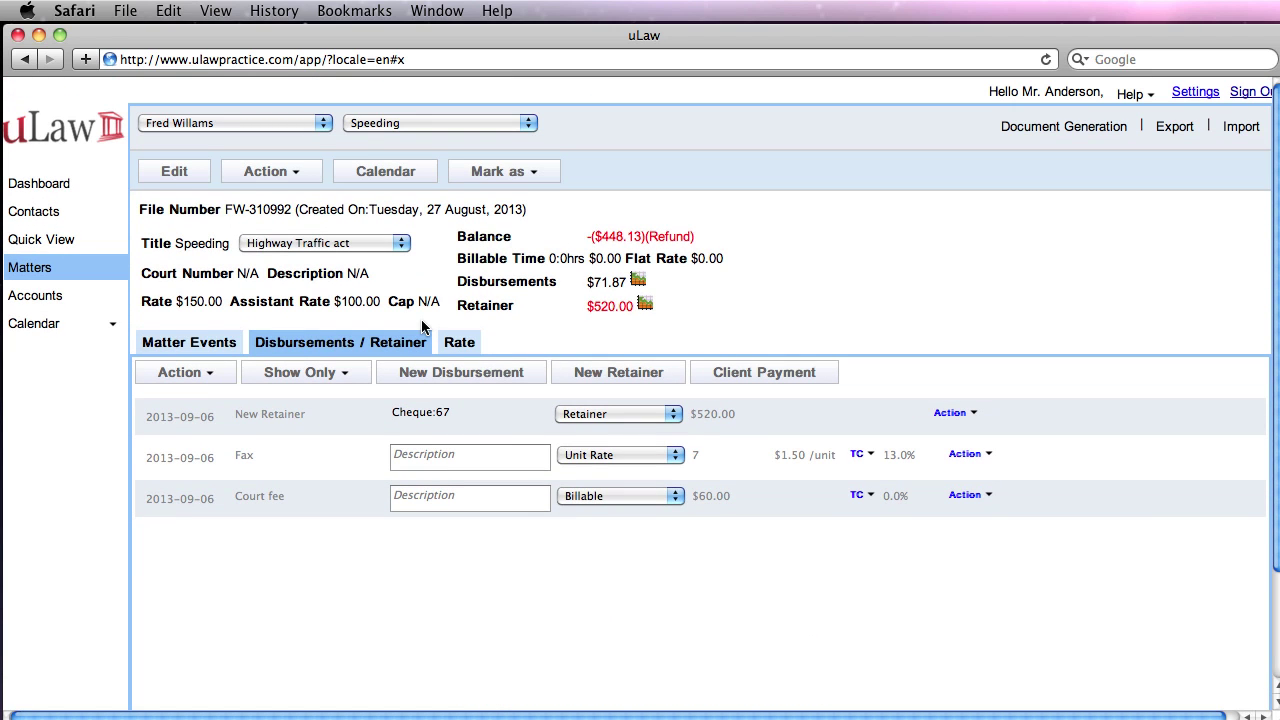
click(275, 173)
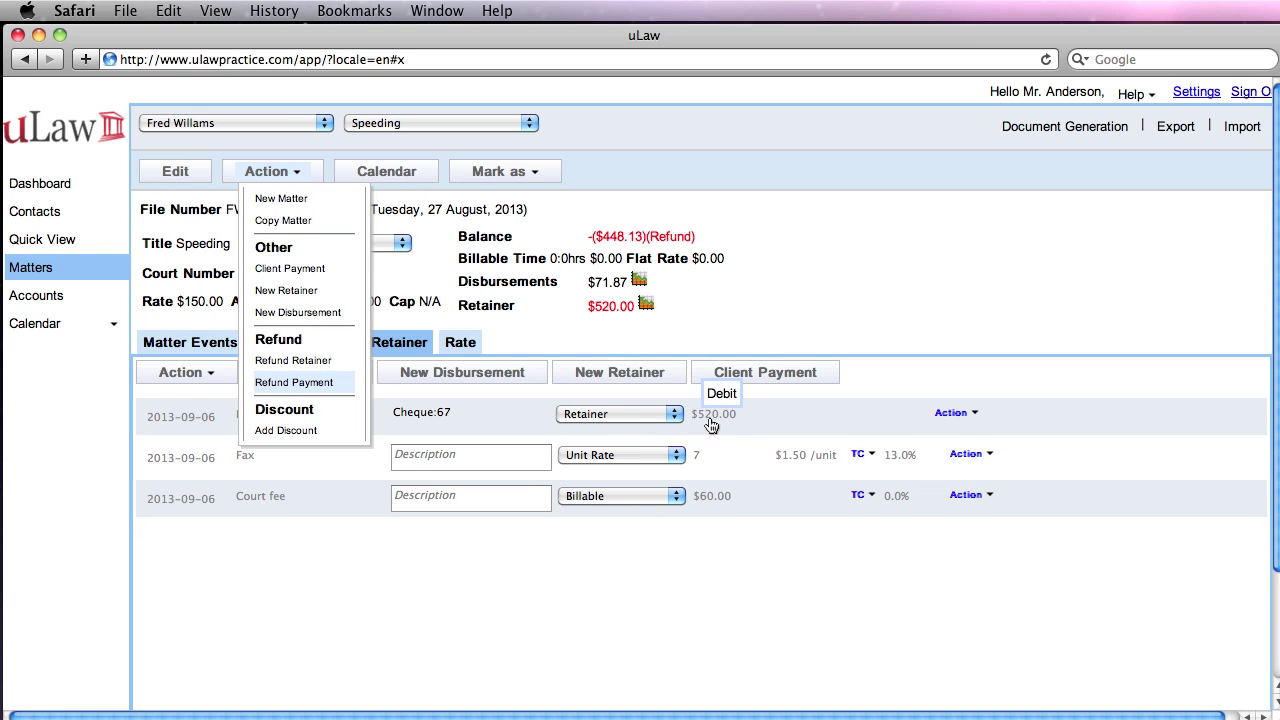
Step: Refund $20.00 of the retainer on cheque 67 with description 'Adjustment'
click(304, 360)
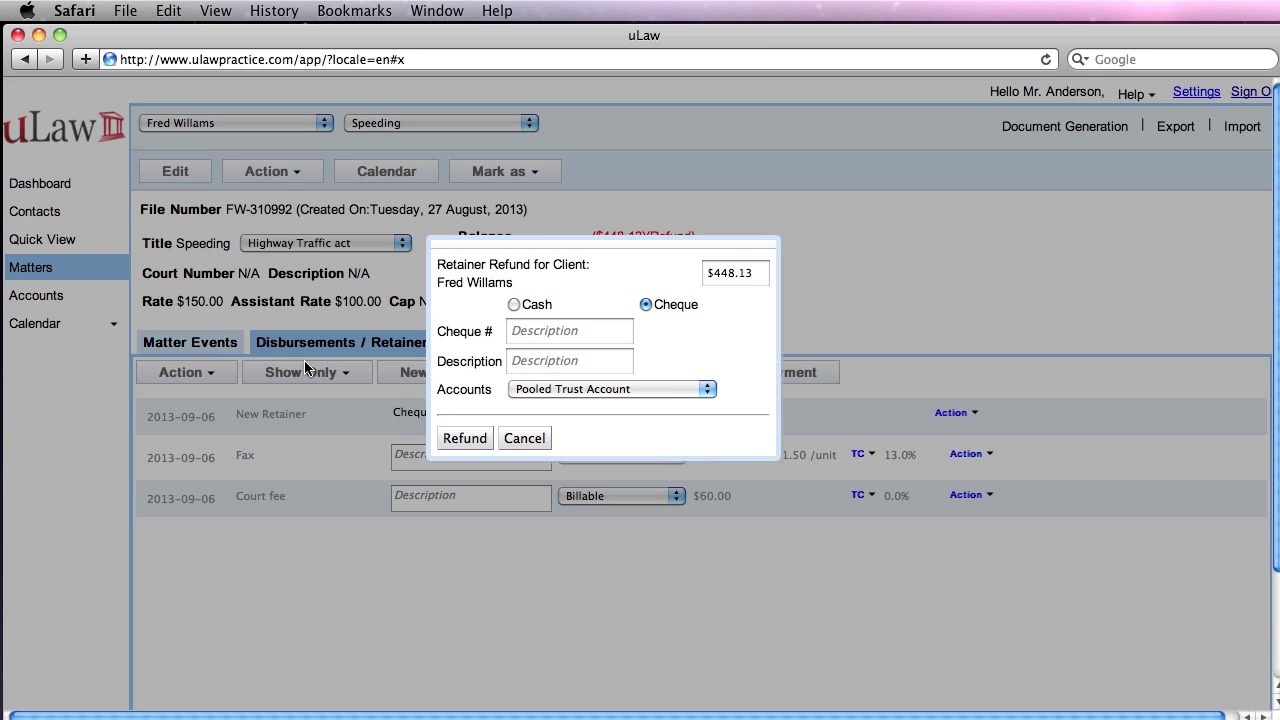
click(728, 273)
text(20)
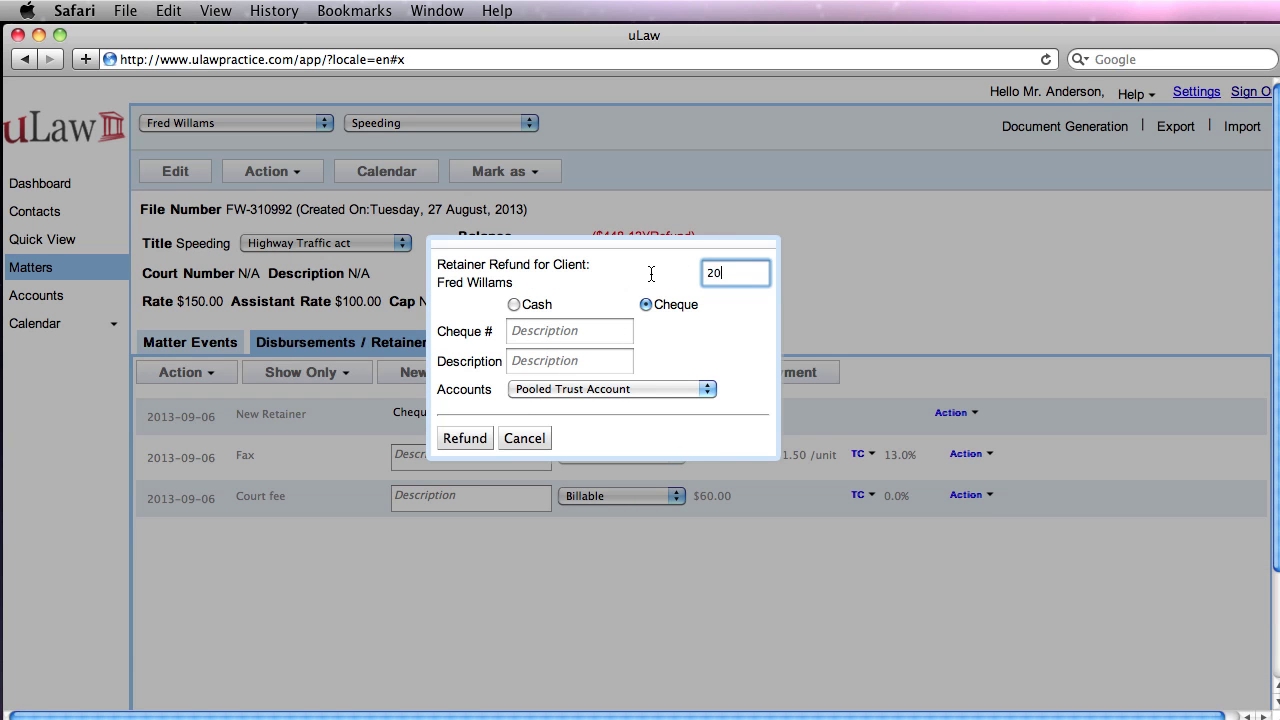
click(731, 342)
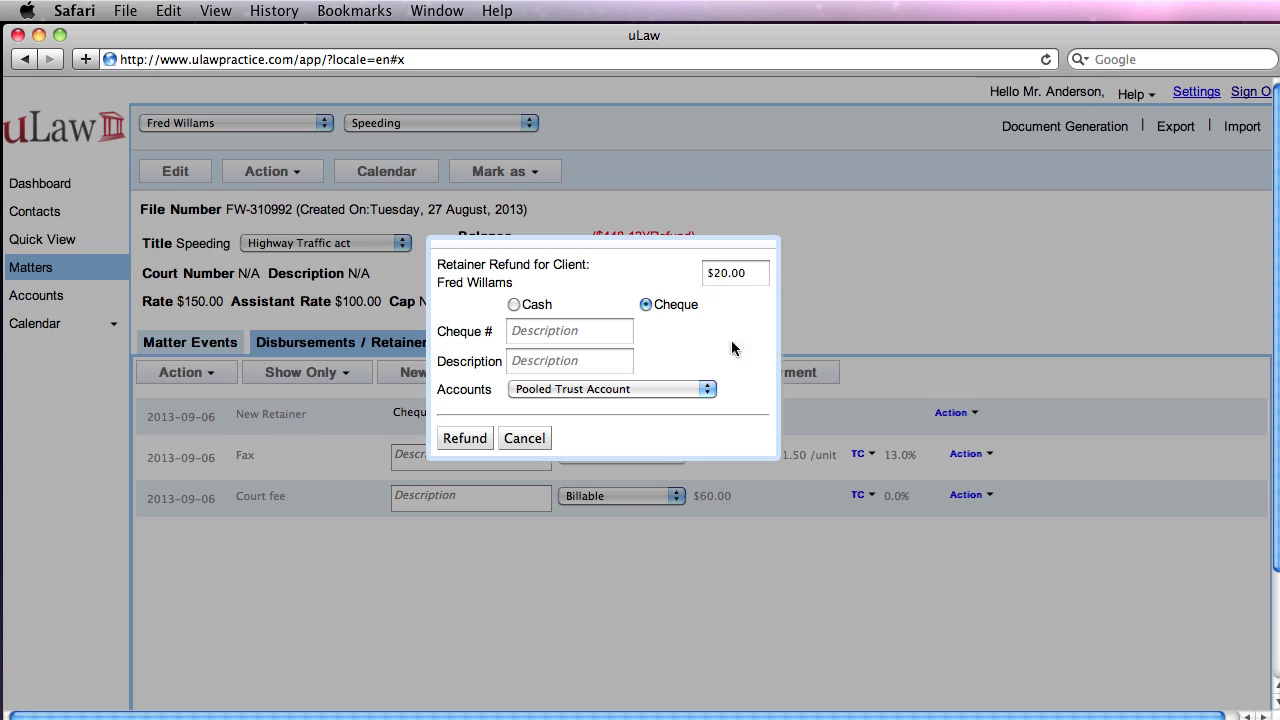
click(529, 337)
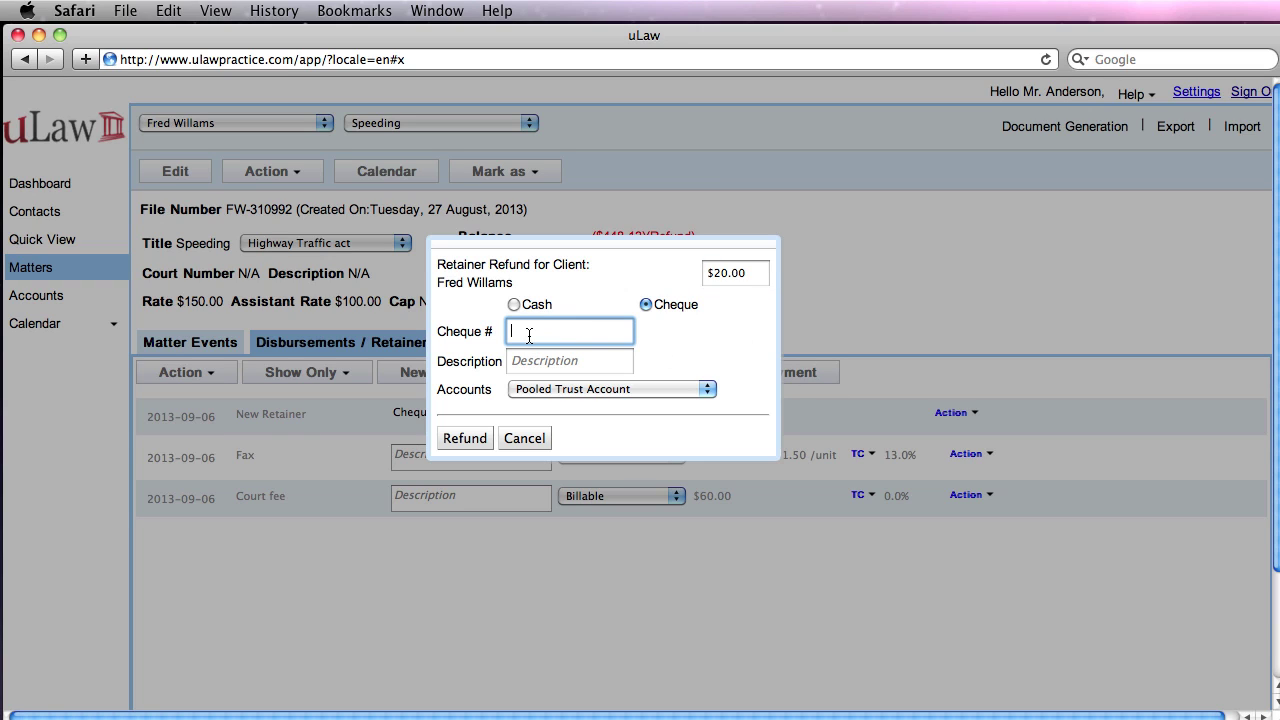
text(67)
click(535, 366)
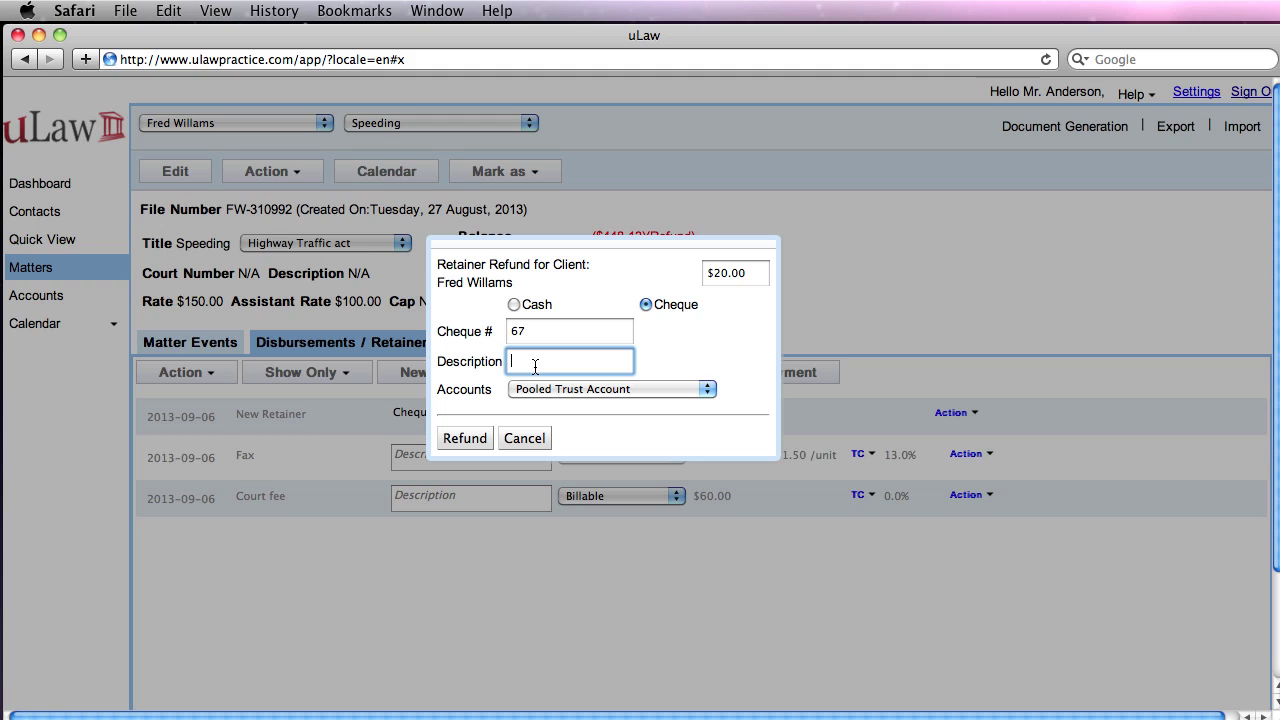
text(Adjus)
text(tmen)
text(t)
click(450, 442)
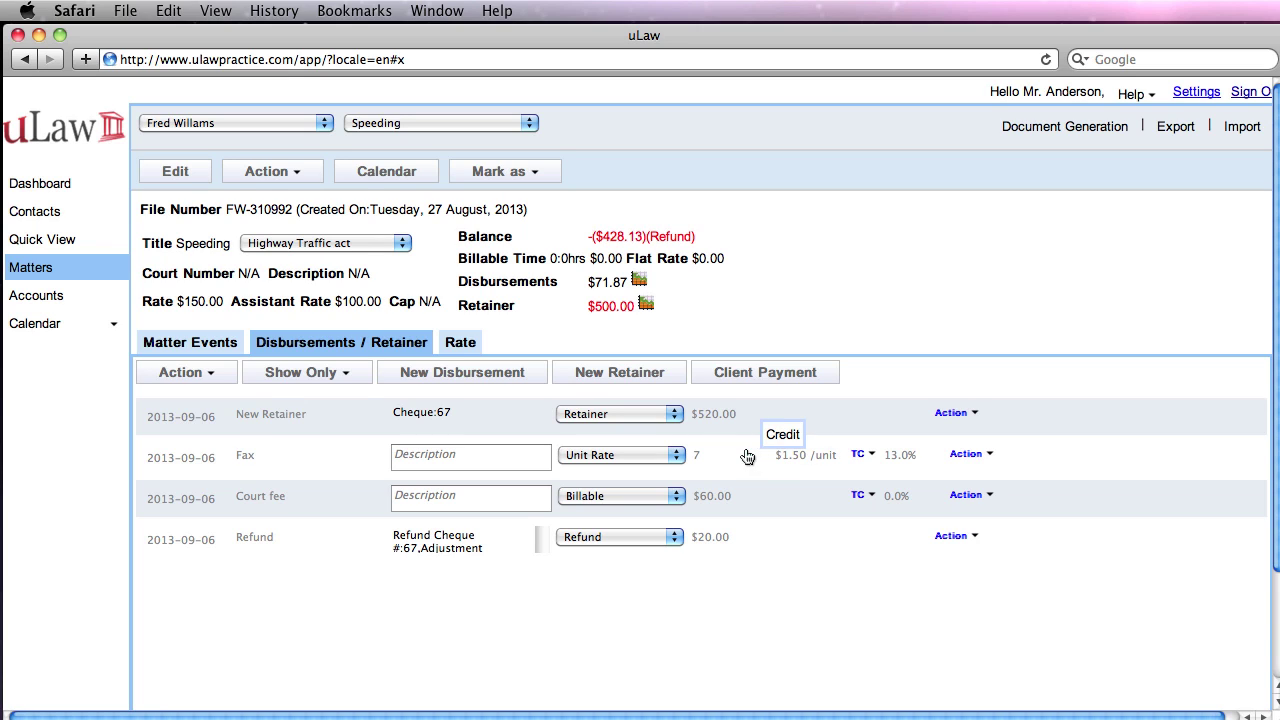
Step: Reopen the matter Action menu to show the retainer and payment refund options
click(272, 171)
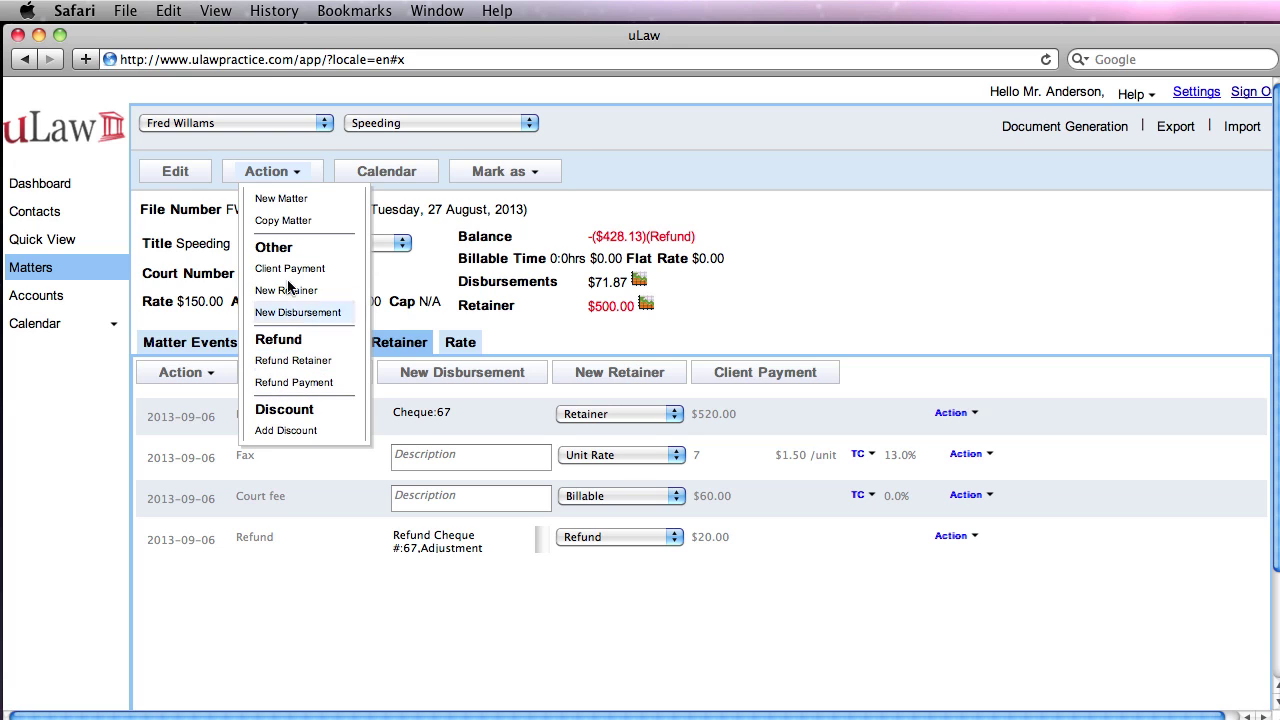
click(274, 174)
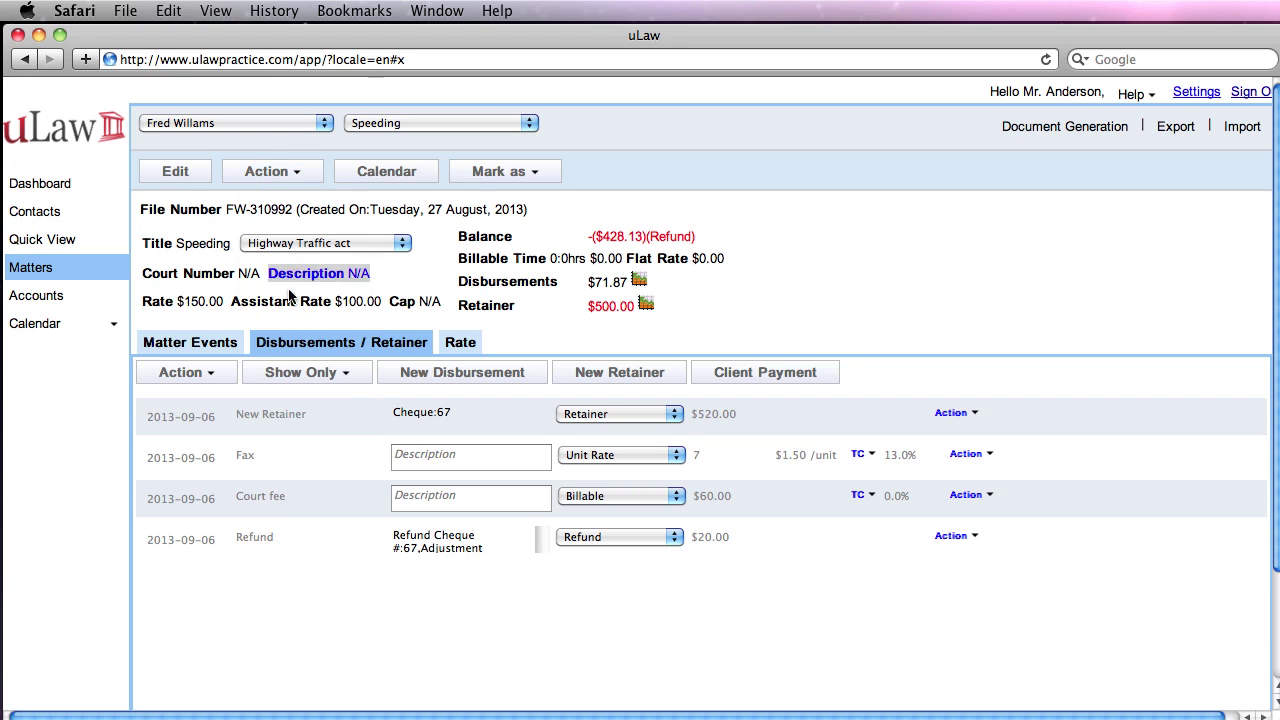
click(272, 172)
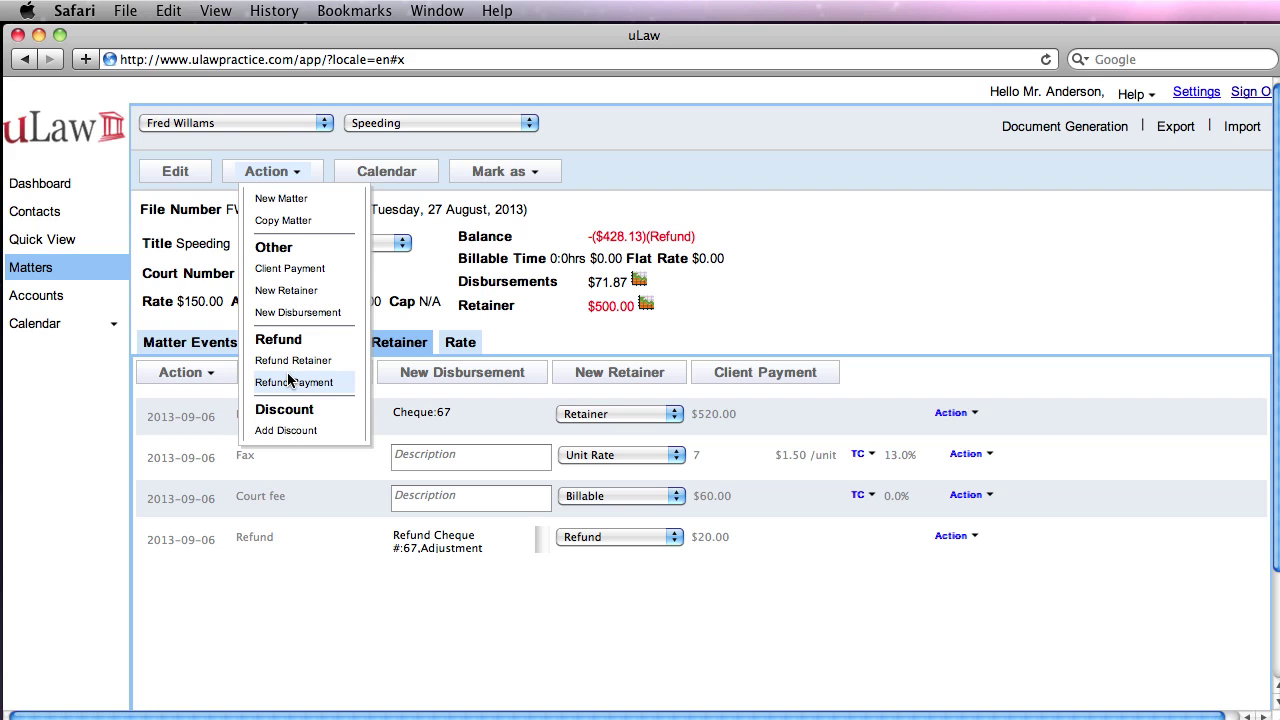